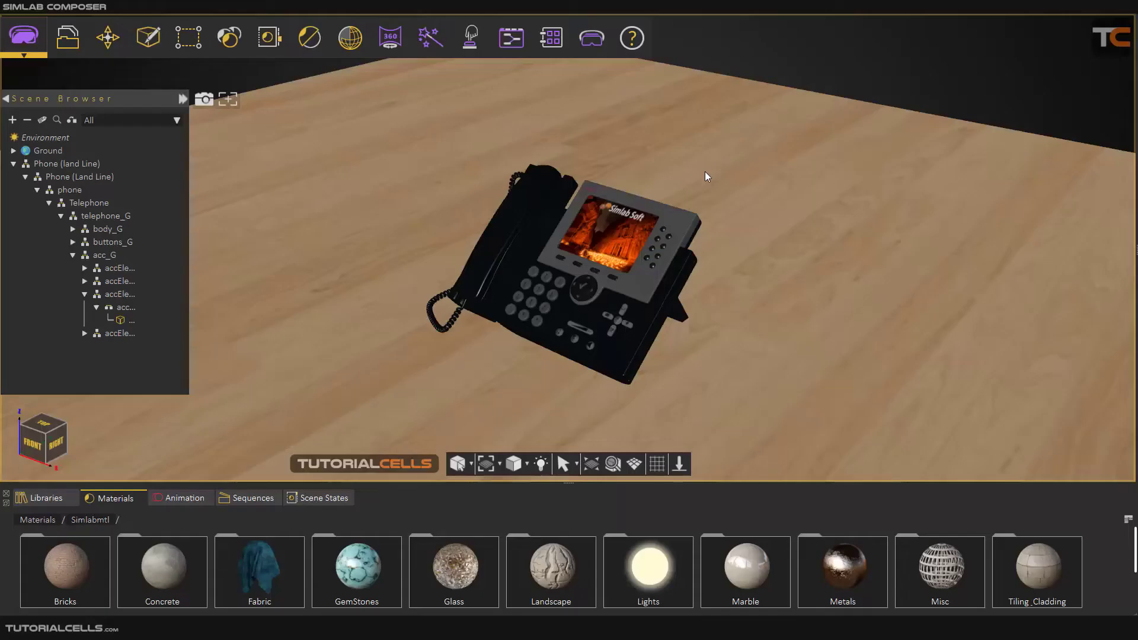
Open the environment's properties and examine its HDR and Sun lighting settings
click(64, 142)
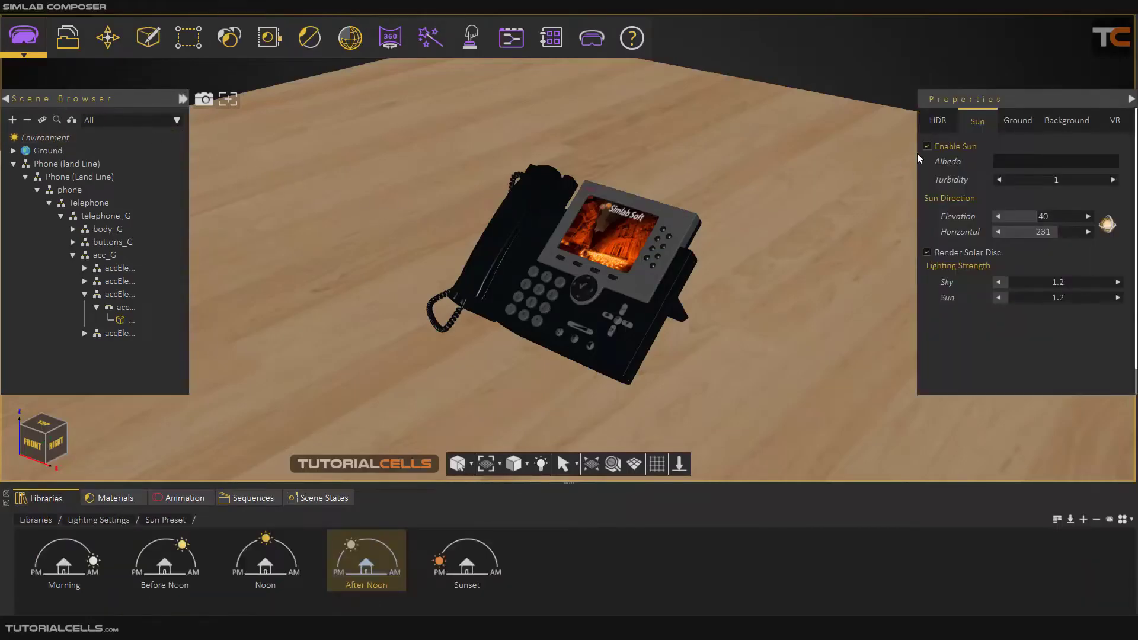
click(937, 122)
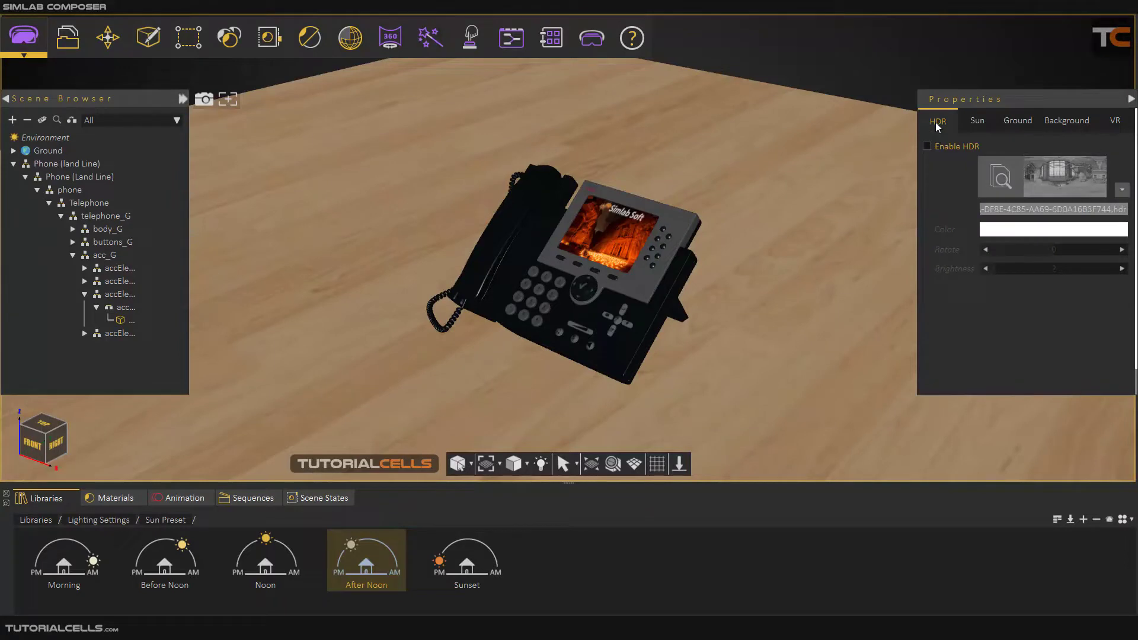
click(977, 123)
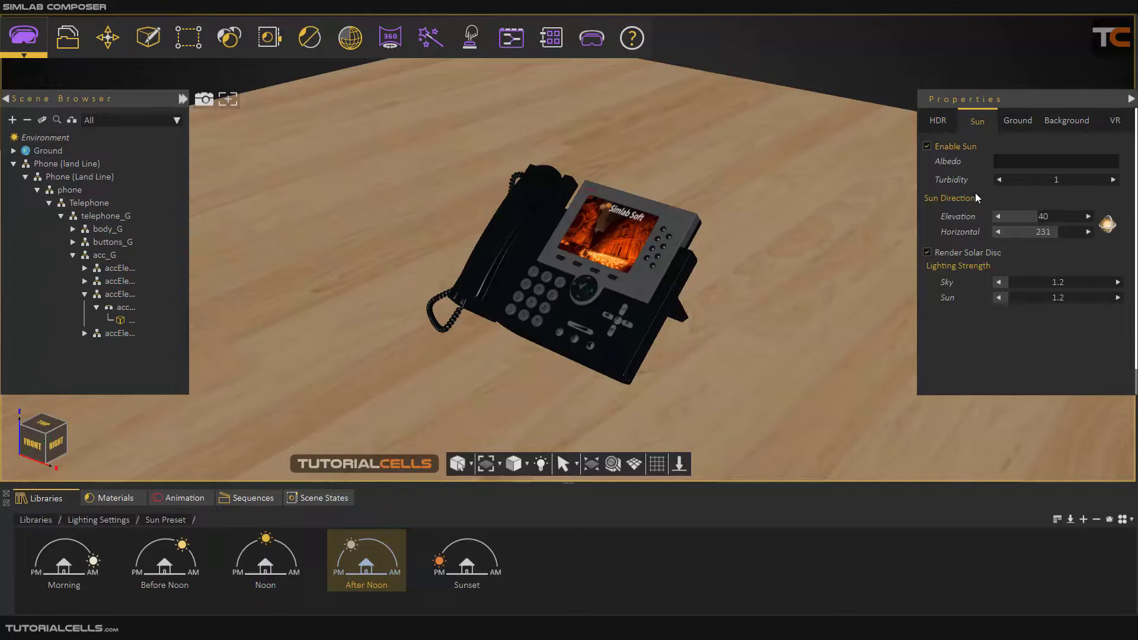
click(942, 121)
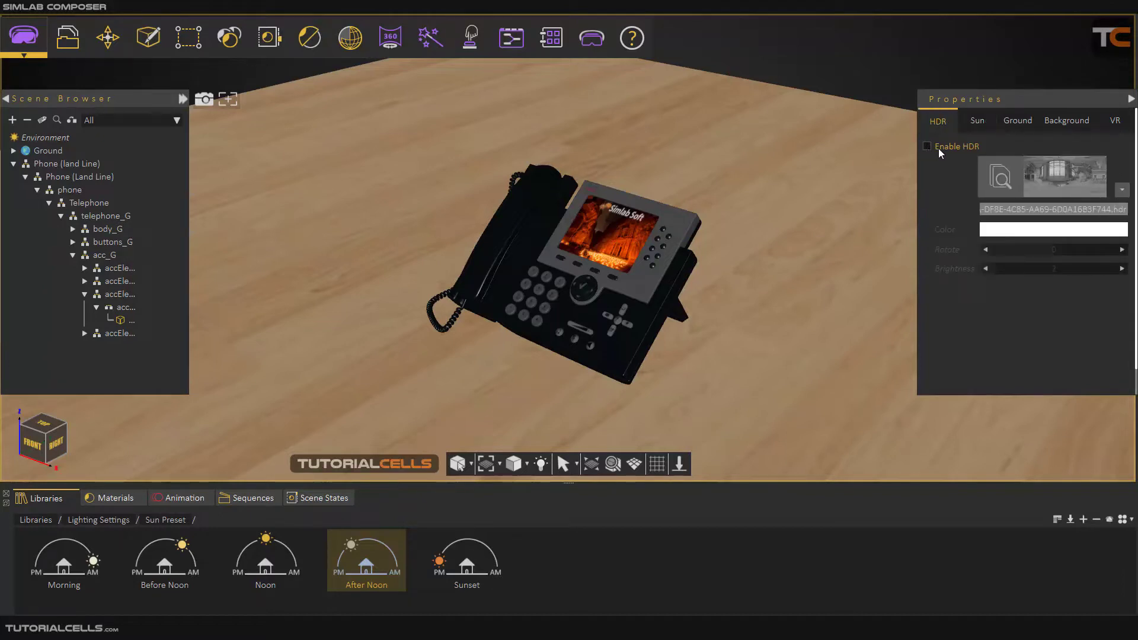
click(970, 126)
Start the live rendered preview of the phone scene with the environment's Sun settings shown
scroll(598, 294, up, 2)
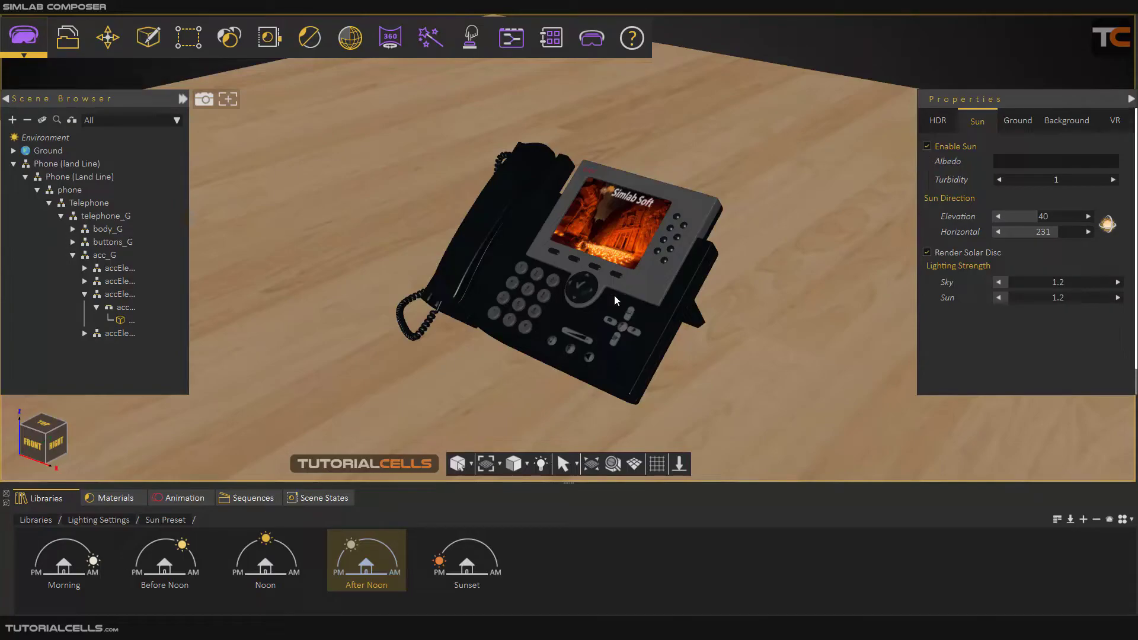
key(ctrl+r)
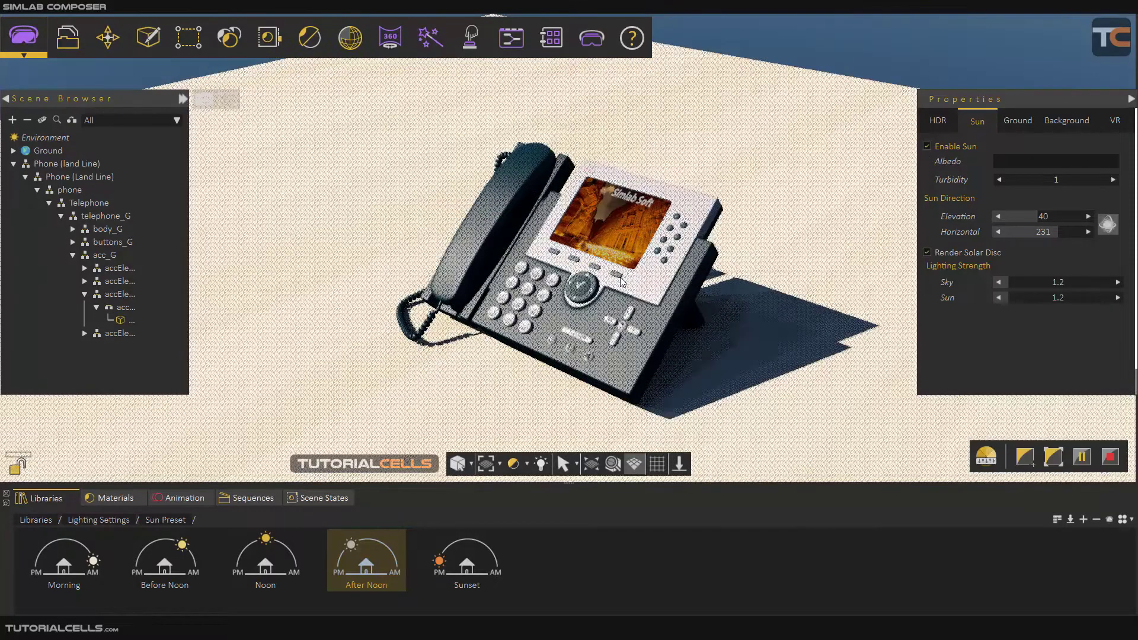
click(932, 123)
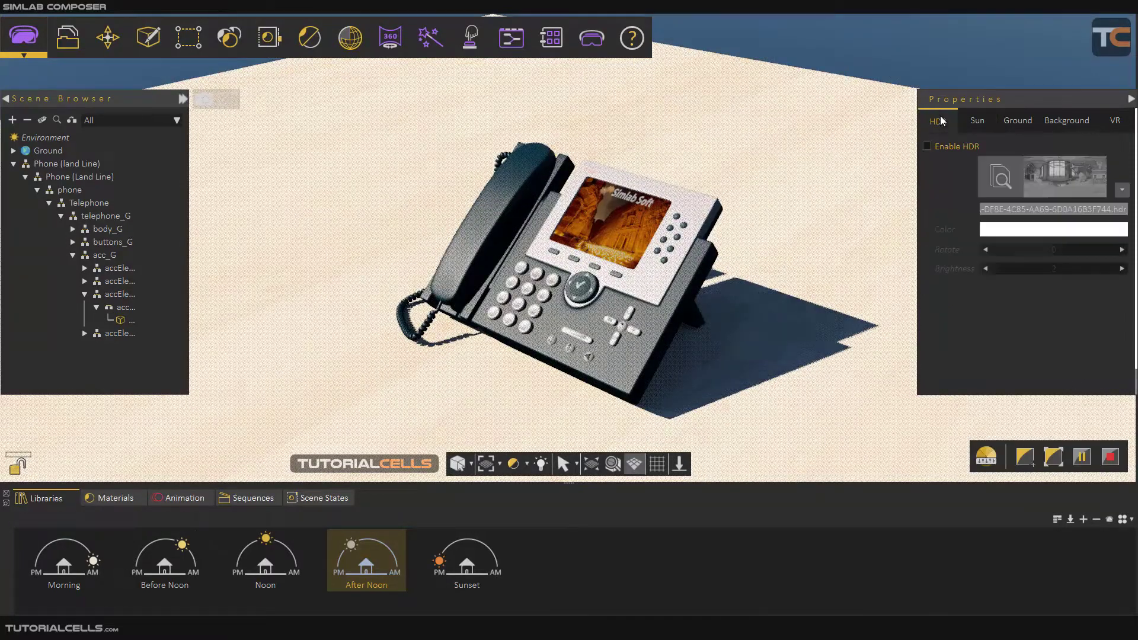
click(973, 124)
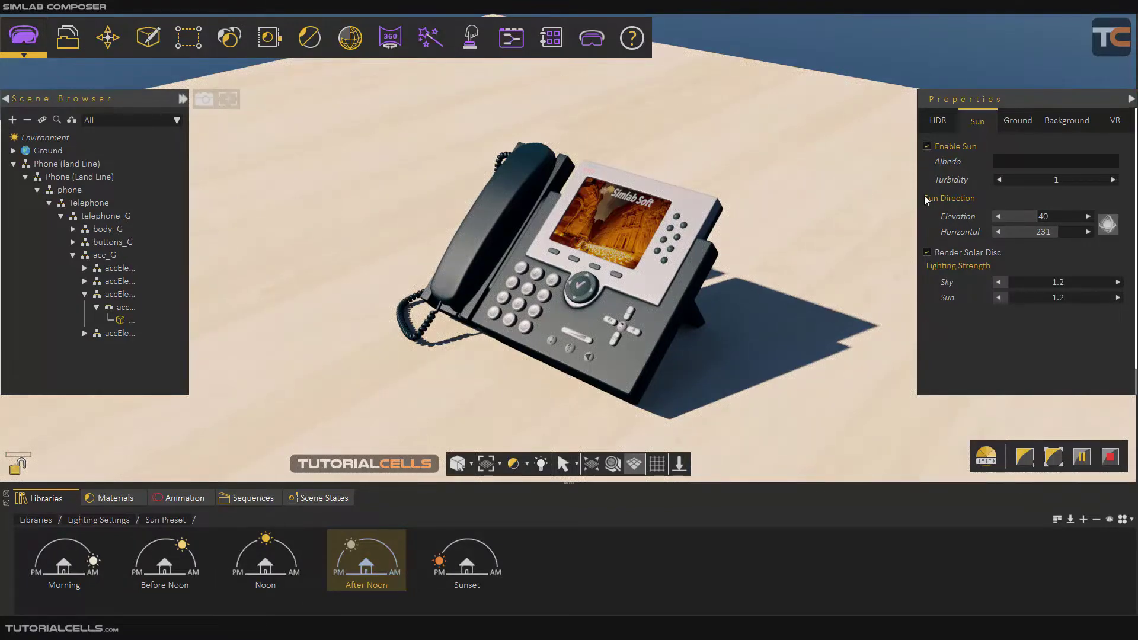
Try the Sunset, After Noon, Noon, Before Noon and Morning sun presets on the scene in turn
drag(467, 560, 522, 394)
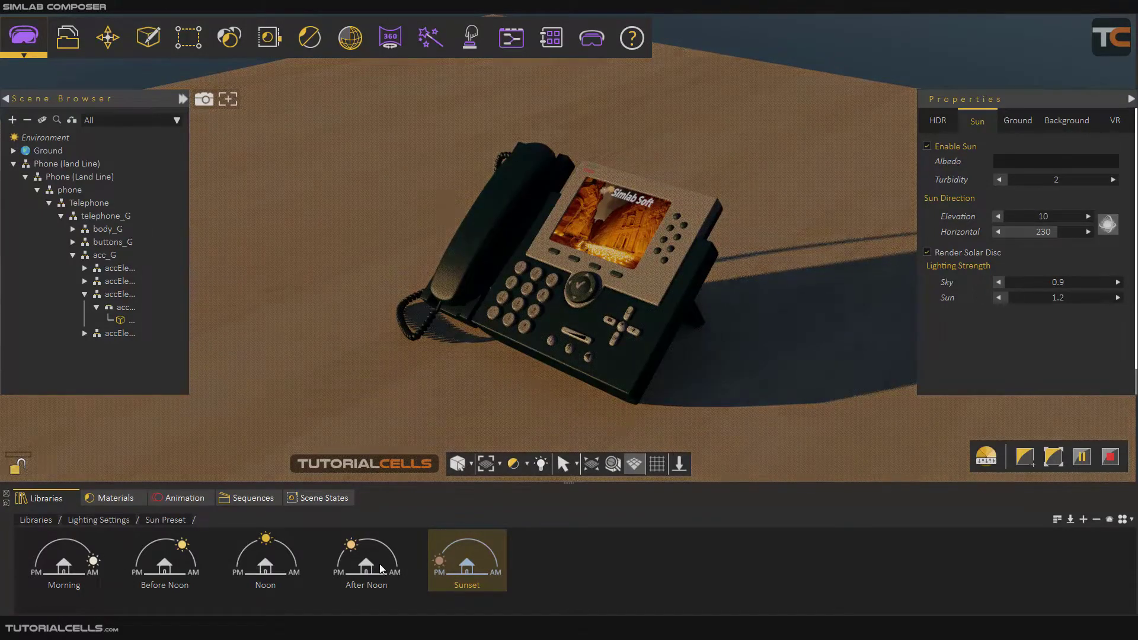
drag(367, 561, 510, 403)
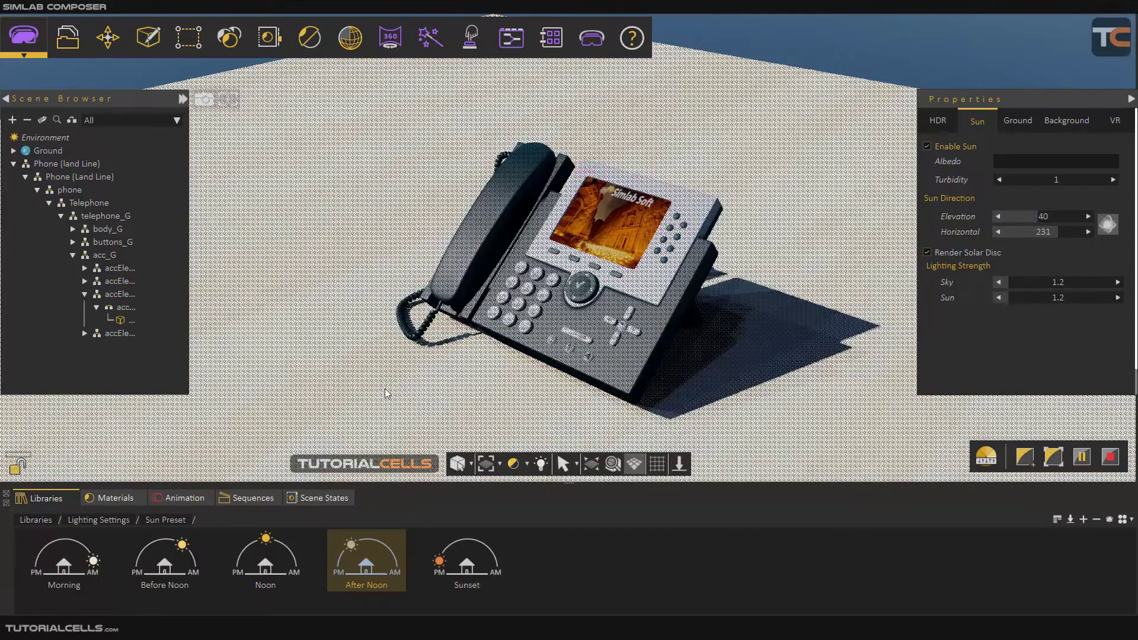
drag(266, 560, 424, 379)
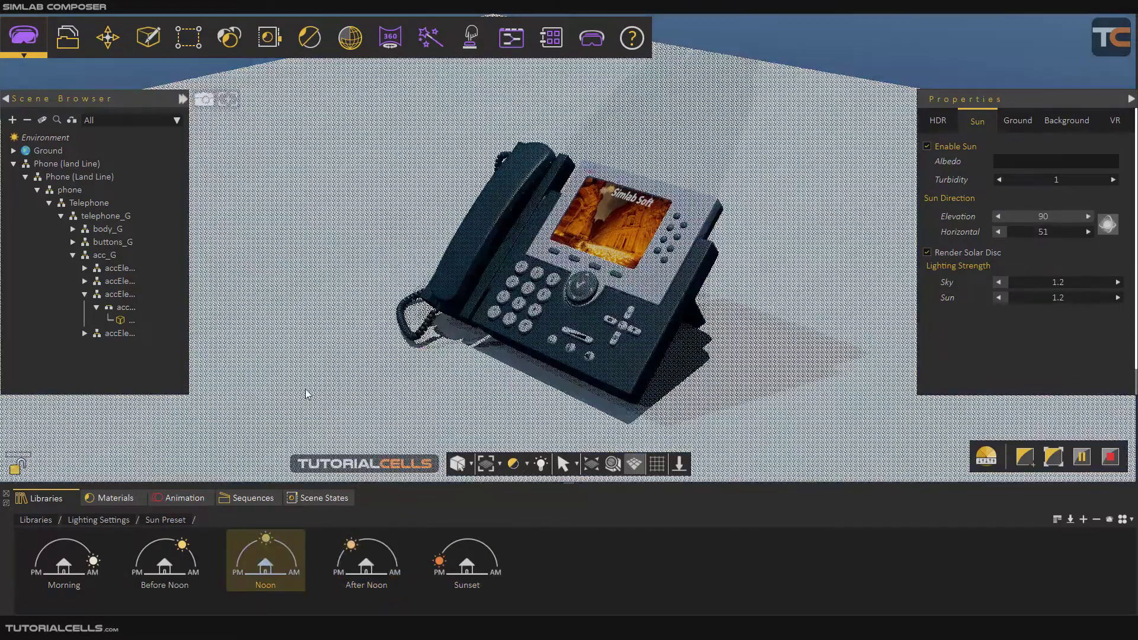
drag(165, 560, 367, 403)
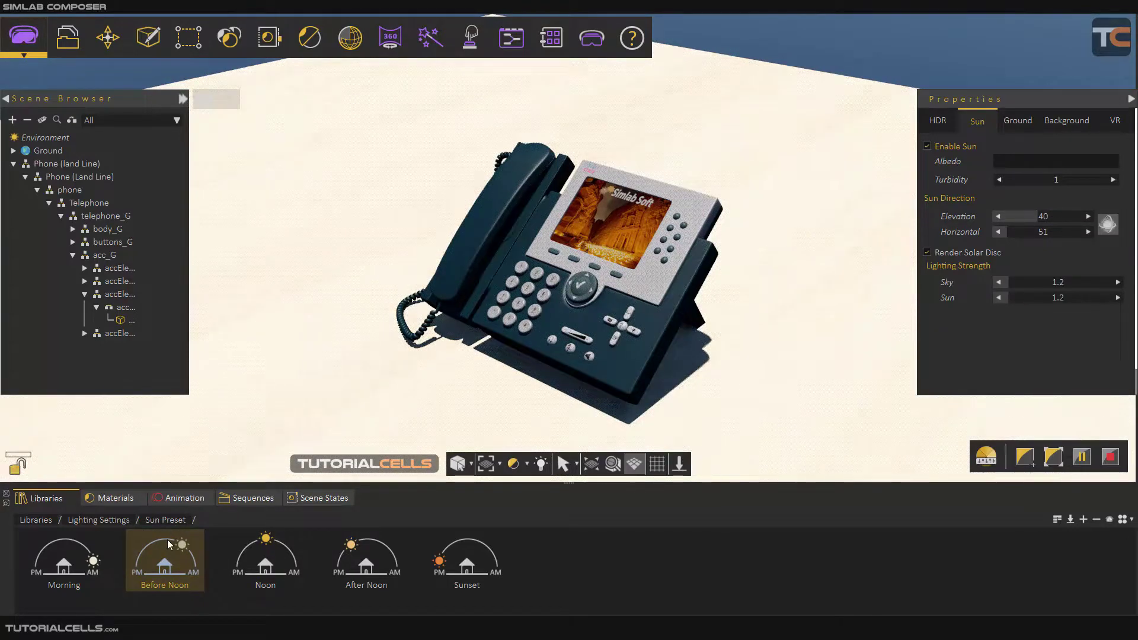
drag(64, 560, 456, 391)
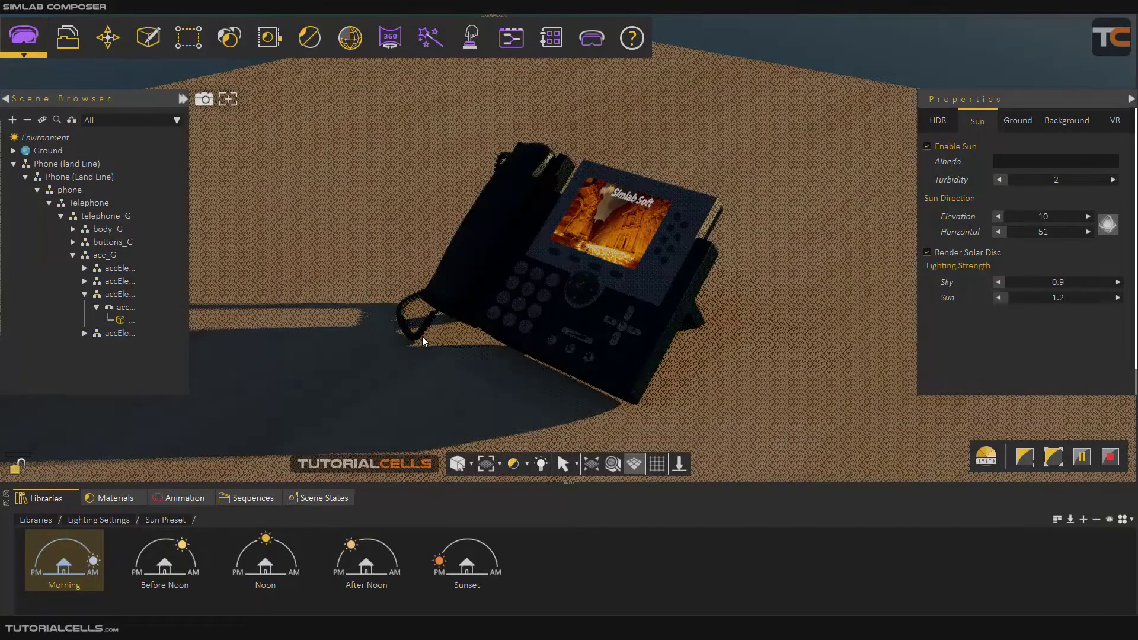
Apply the Sunset sun preset and show the phone from behind with the solar disc in the sky
drag(467, 564, 489, 368)
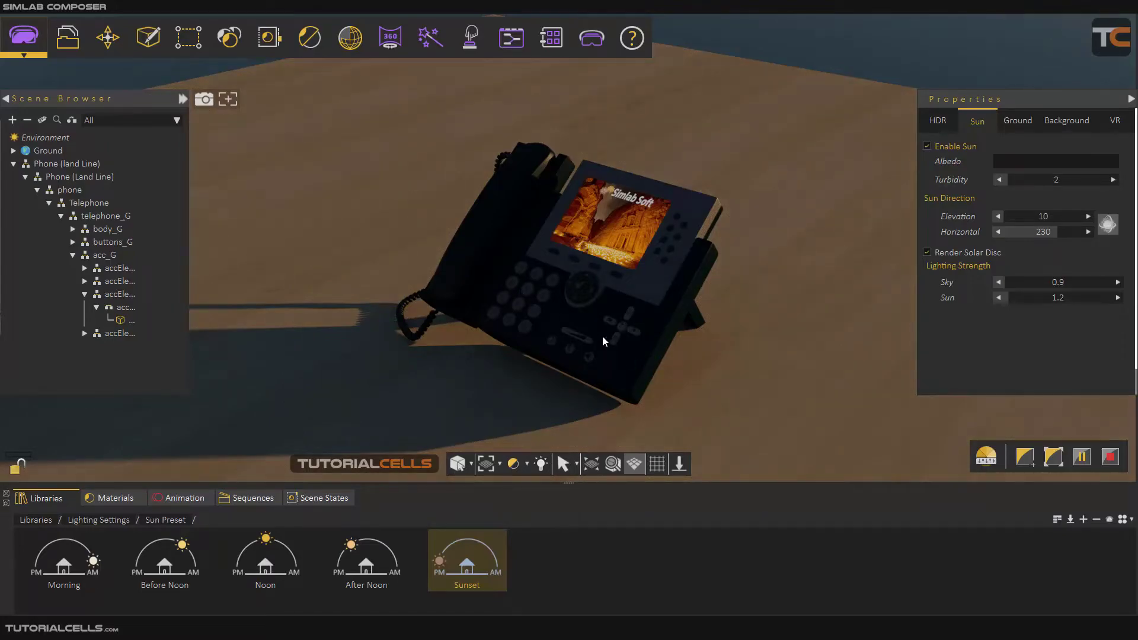
scroll(602, 336, up, 2)
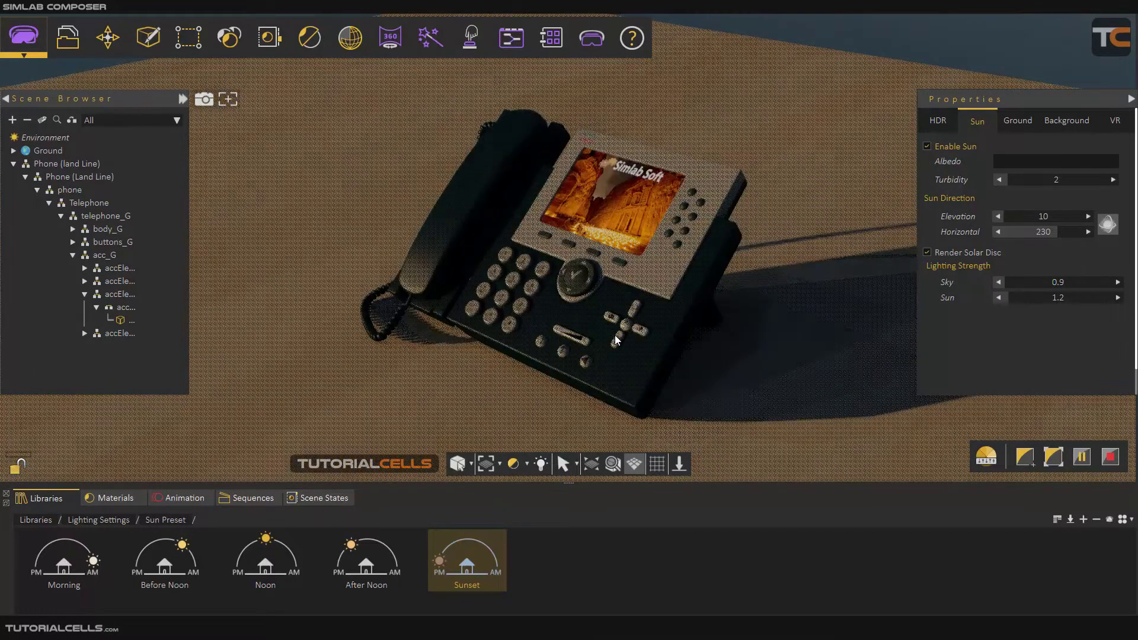
drag(614, 335, 393, 228)
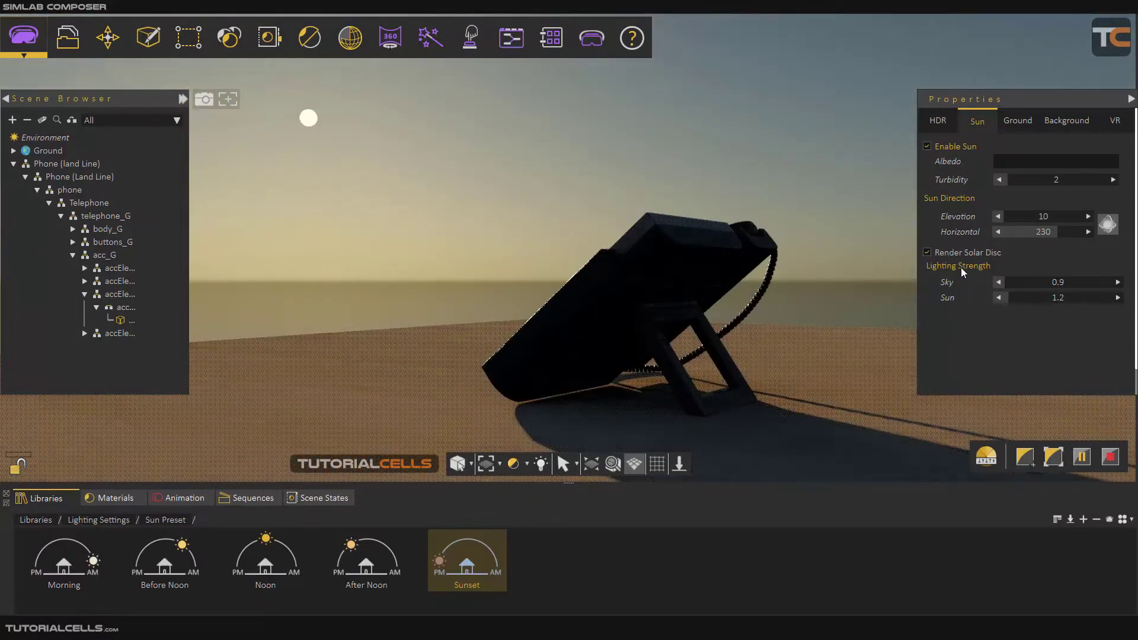
click(927, 253)
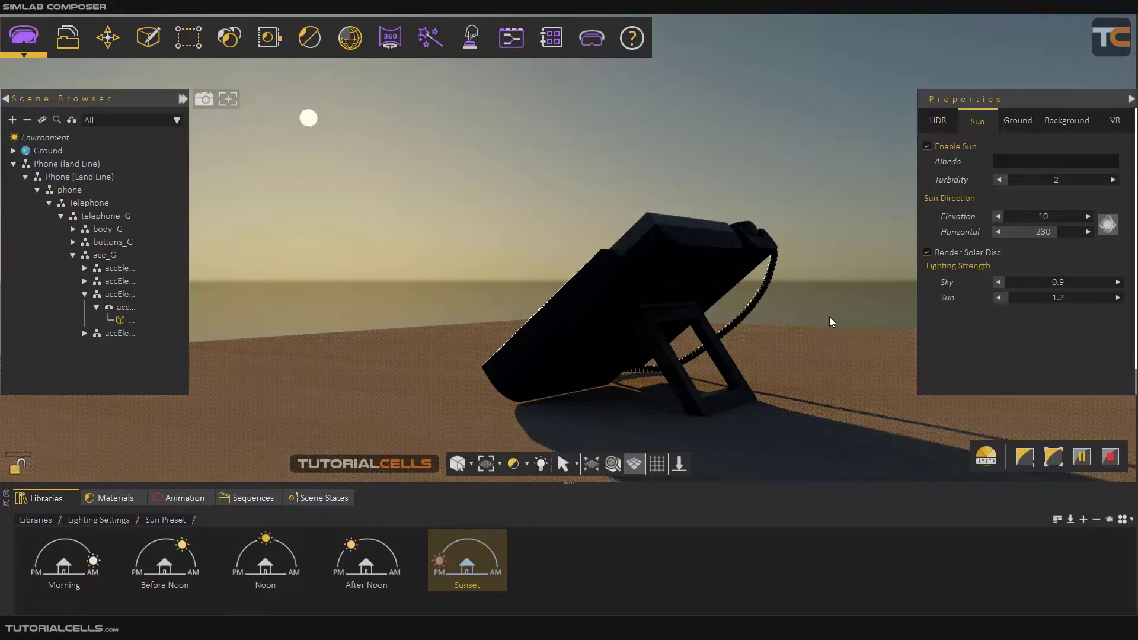
Raise the Sky lighting strength to 2.31
middle_drag(574, 354, 637, 301)
scroll(638, 308, up, 4)
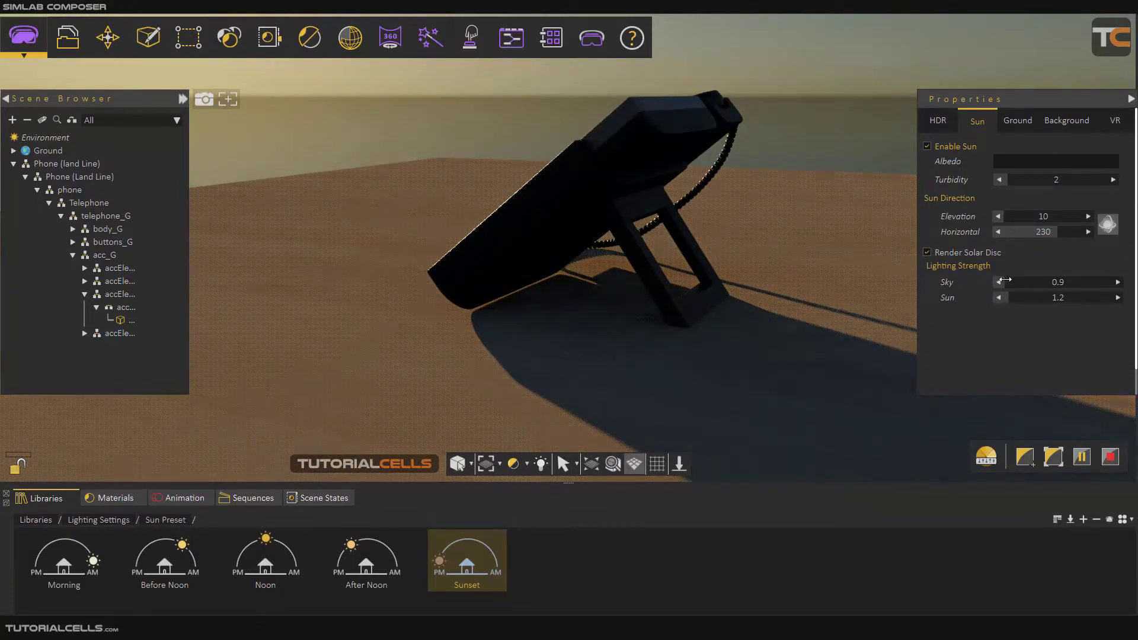
drag(1003, 281, 1029, 281)
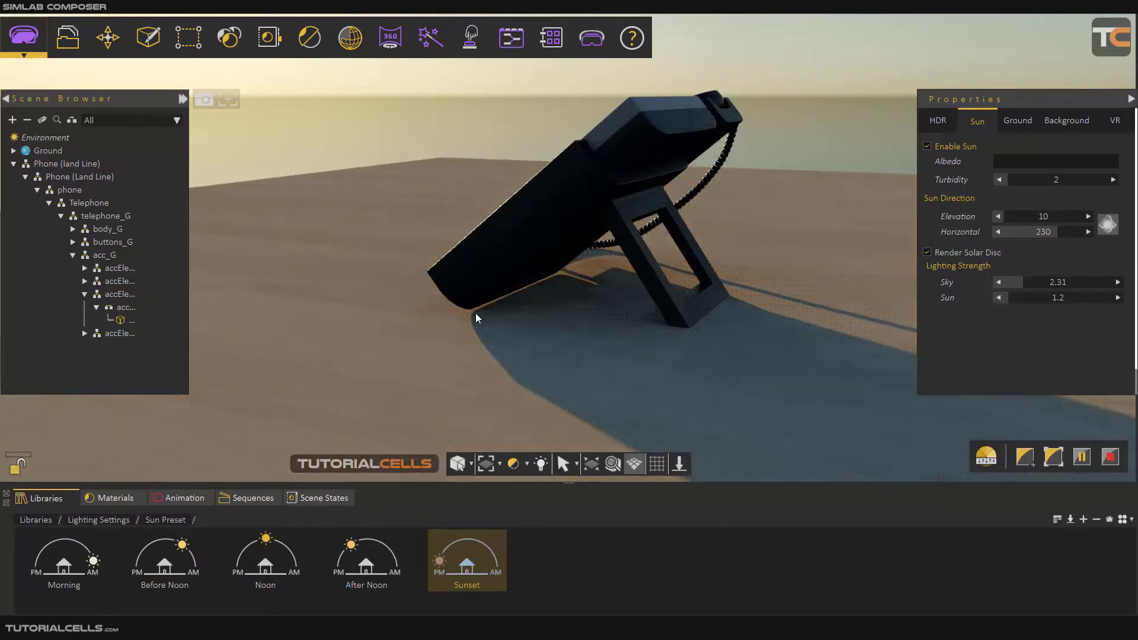
Set the sun's turbidity to 6, inspect the phone's shadow, and stop the live rendering
scroll(494, 312, down, 1)
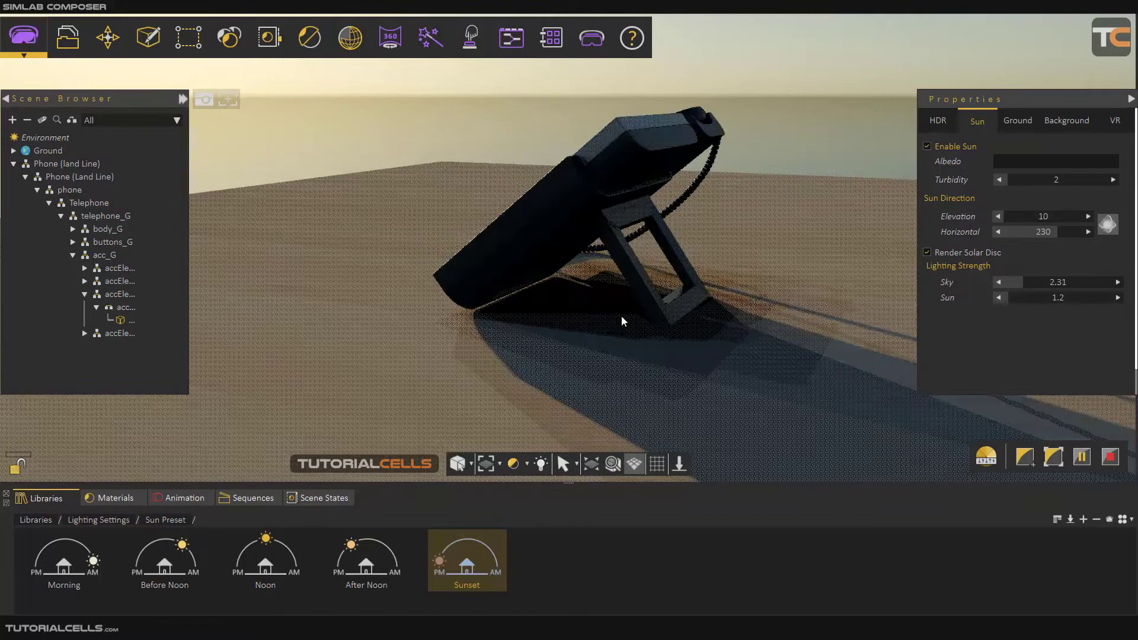
drag(621, 314, 545, 308)
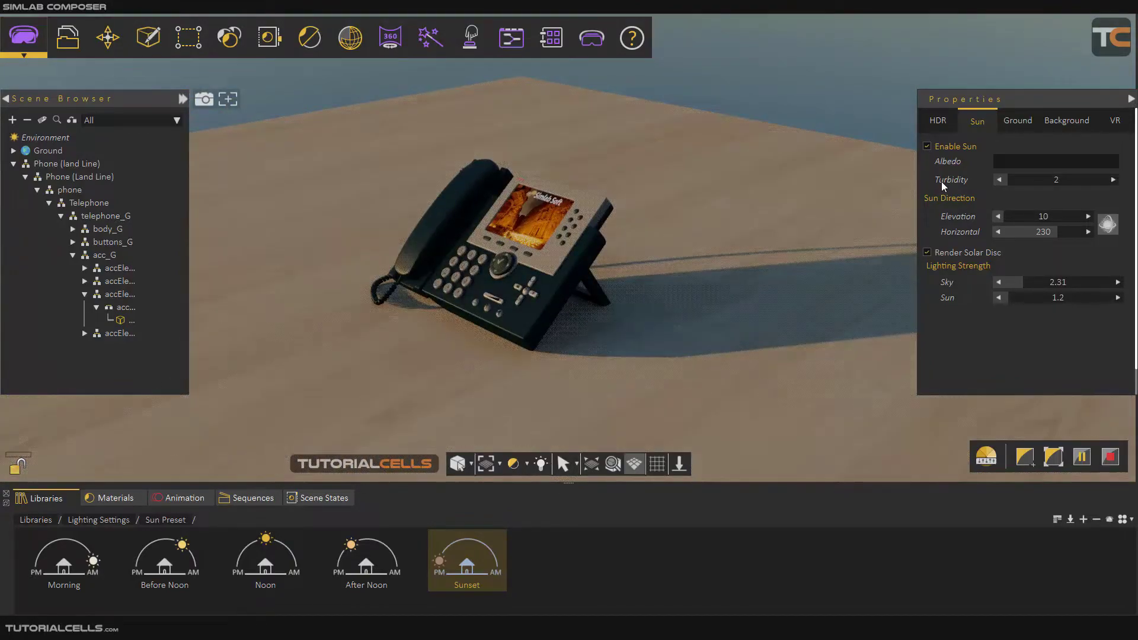
click(1053, 179)
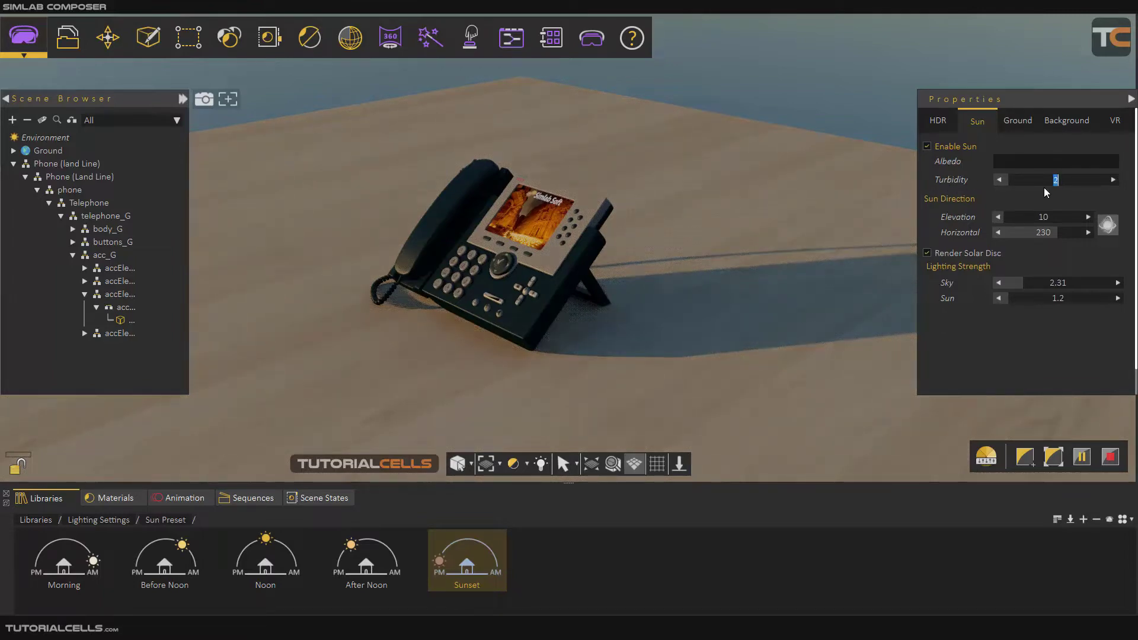
text(6)
key(Return)
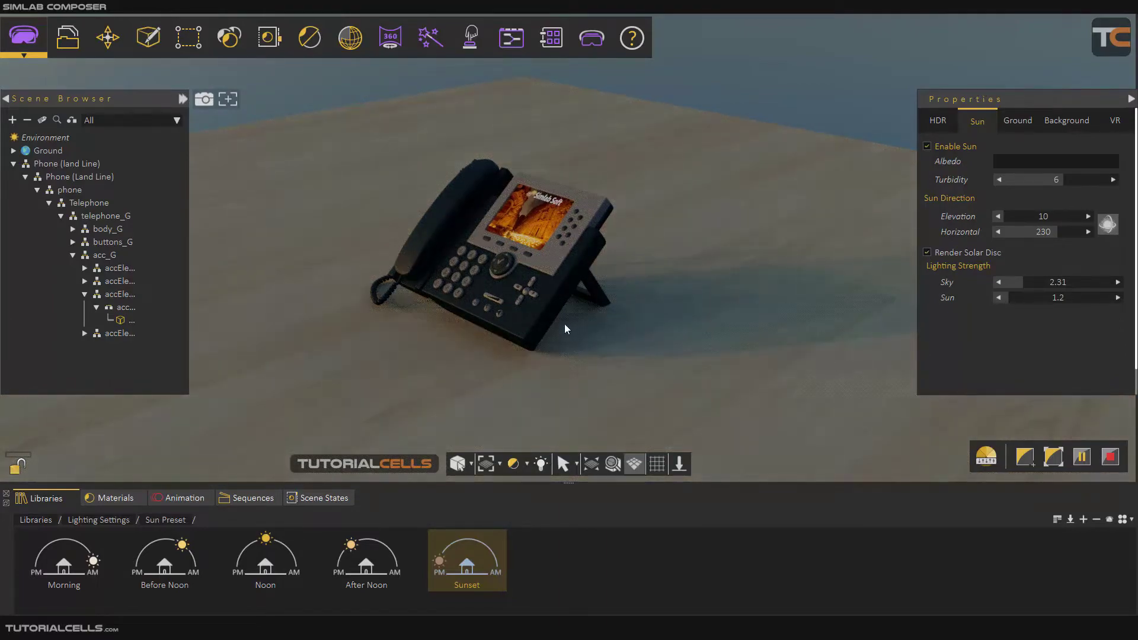
scroll(513, 308, up, 3)
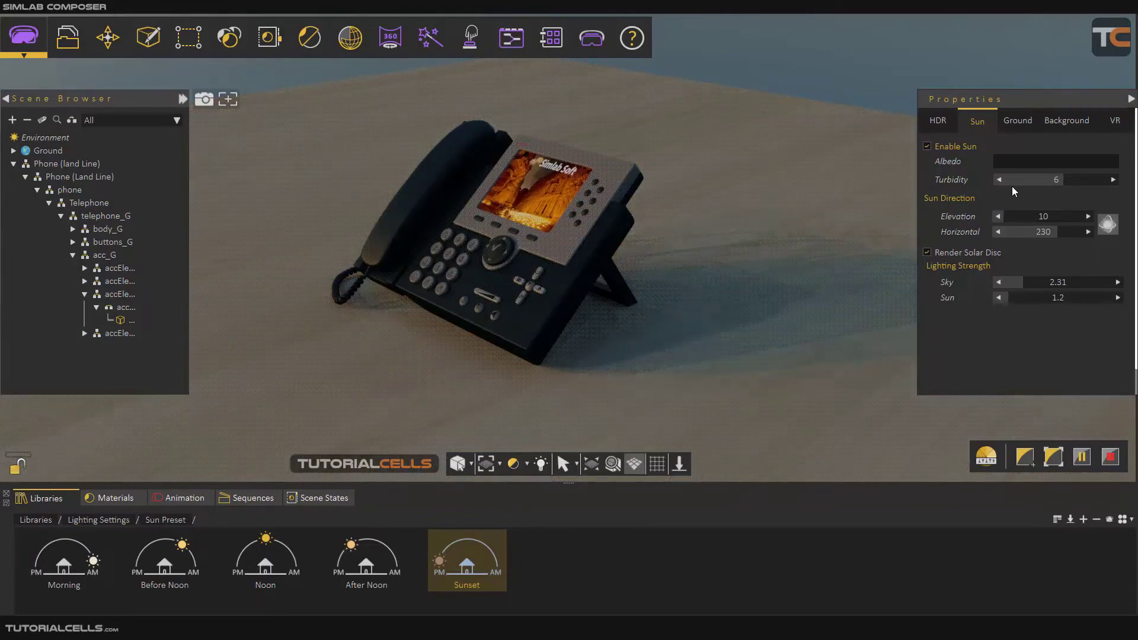
middle_drag(662, 282, 681, 301)
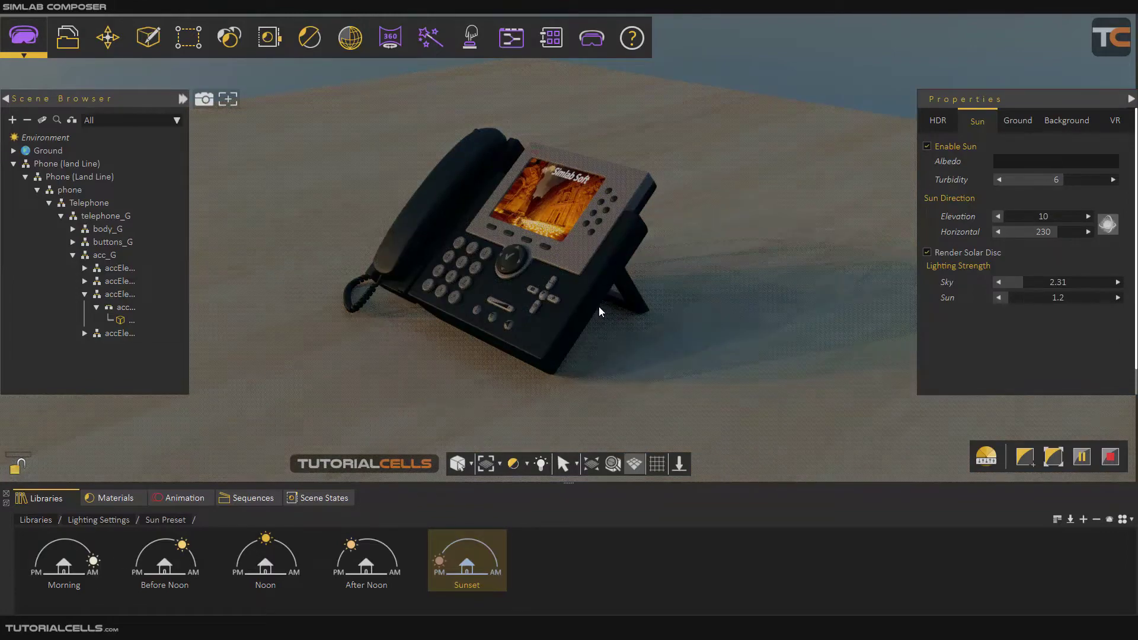
key(Escape)
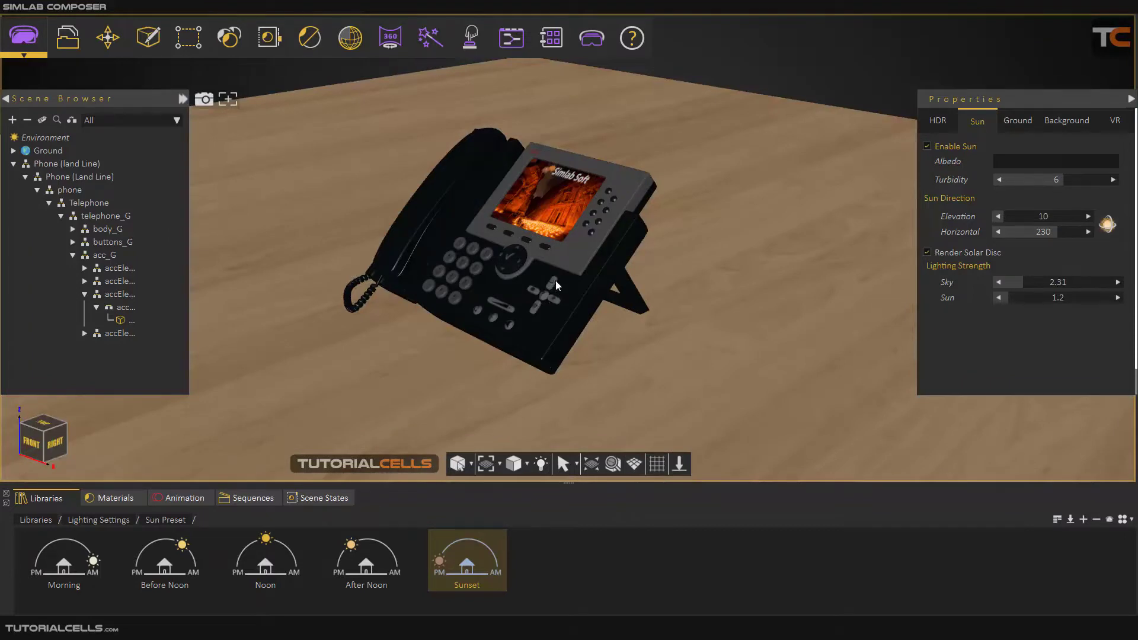
scroll(545, 270, up, 1)
middle_drag(545, 270, 582, 284)
scroll(582, 284, down, 3)
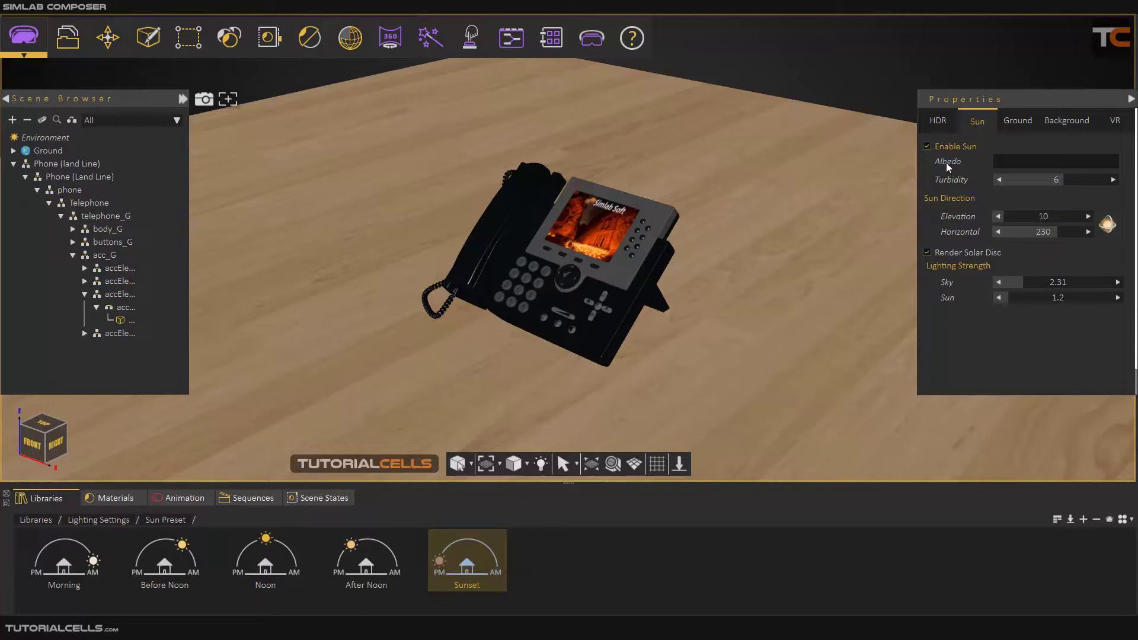
click(1000, 166)
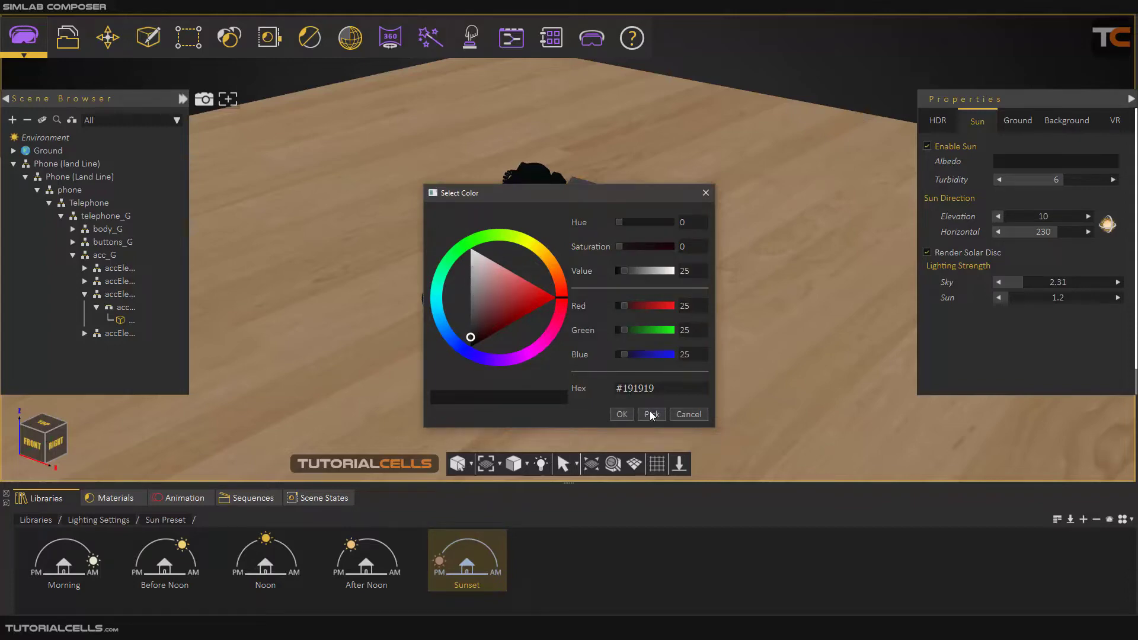
click(675, 415)
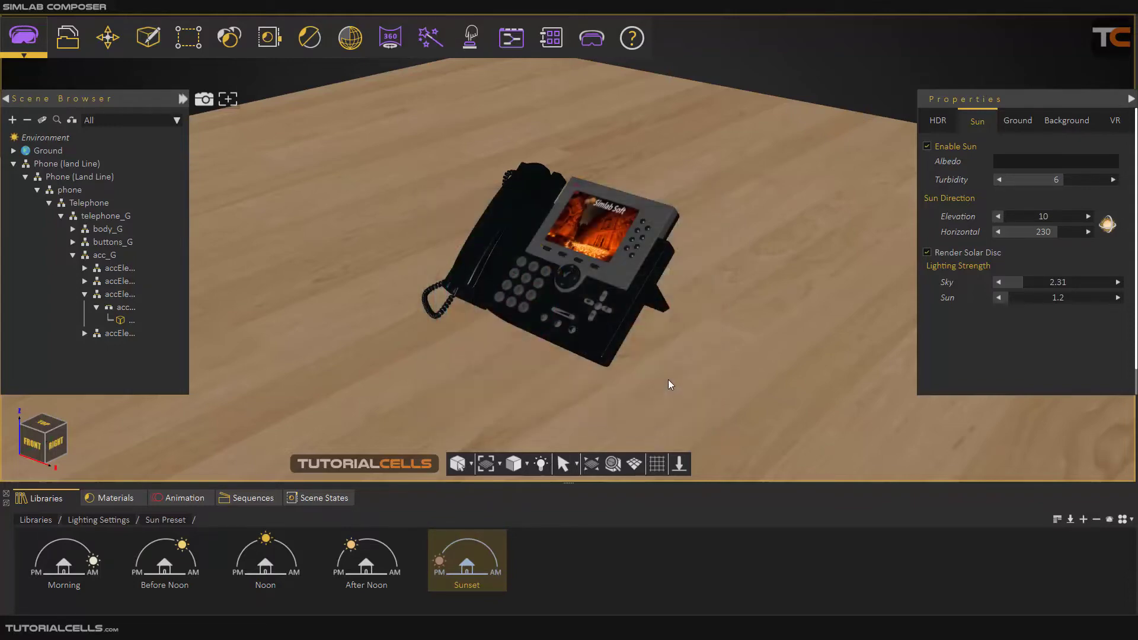
Restart the live rendered preview and show the phone from a low angle against the sky
key(ctrl+r)
drag(597, 317, 596, 233)
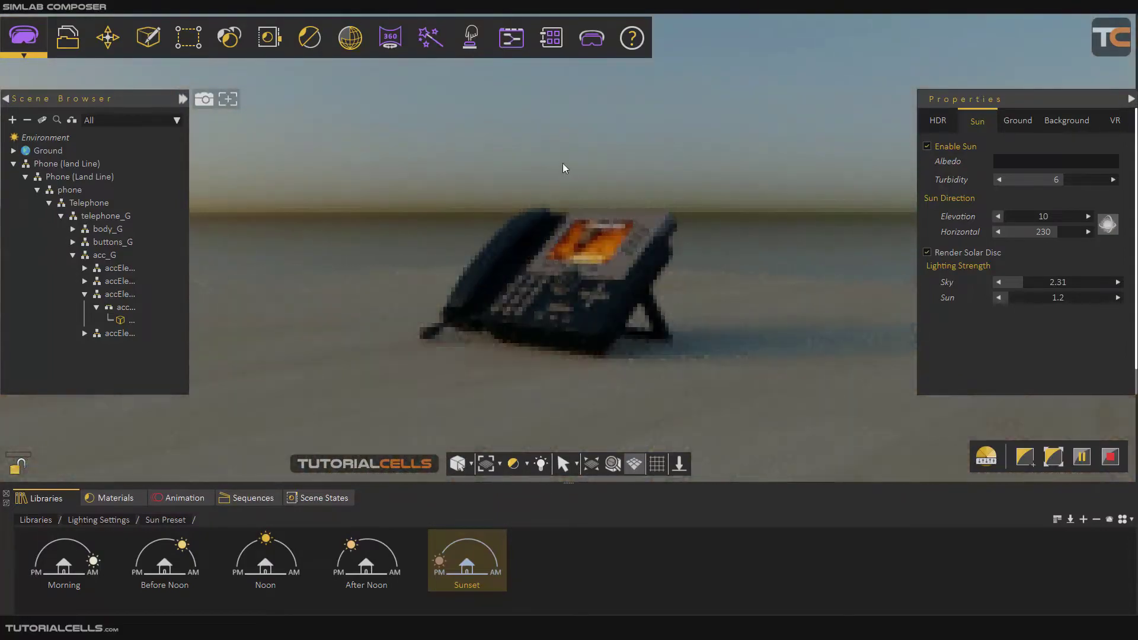
Try pure red (#ff0000) as the sun's albedo color
click(1051, 162)
drag(520, 299, 562, 299)
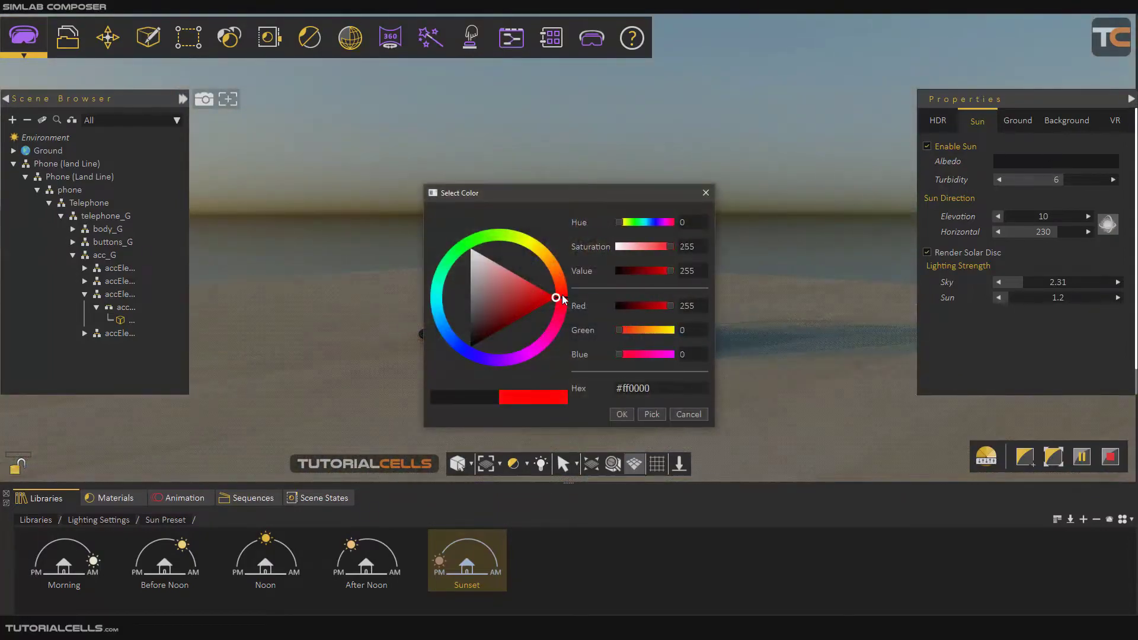
click(629, 416)
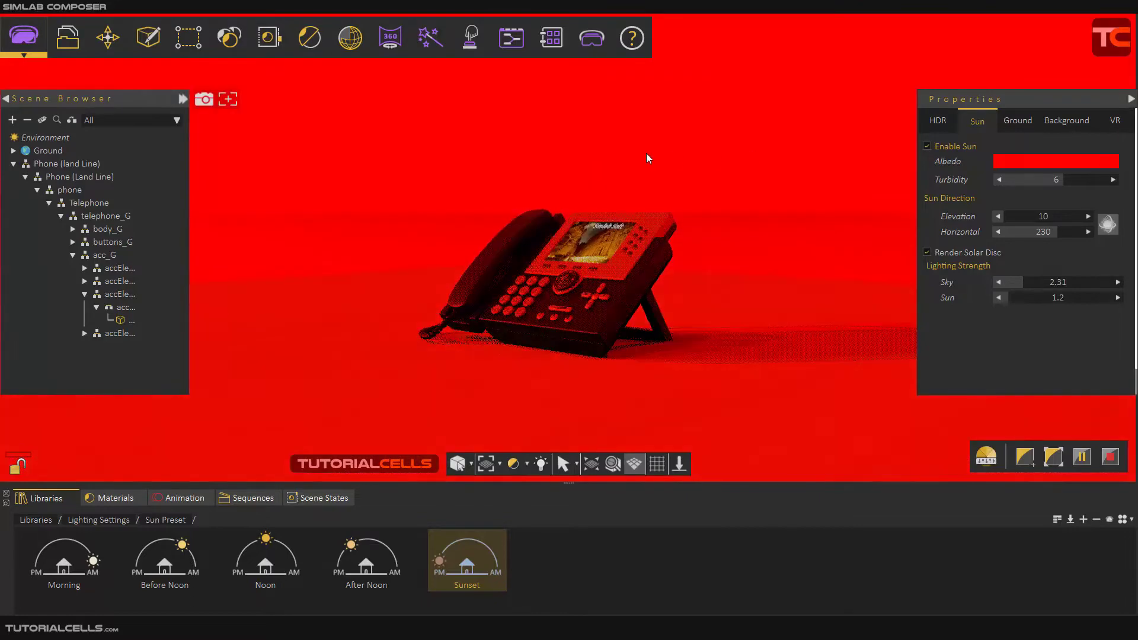
Change the sun's albedo color to light gray (#d0d0d0)
click(1010, 161)
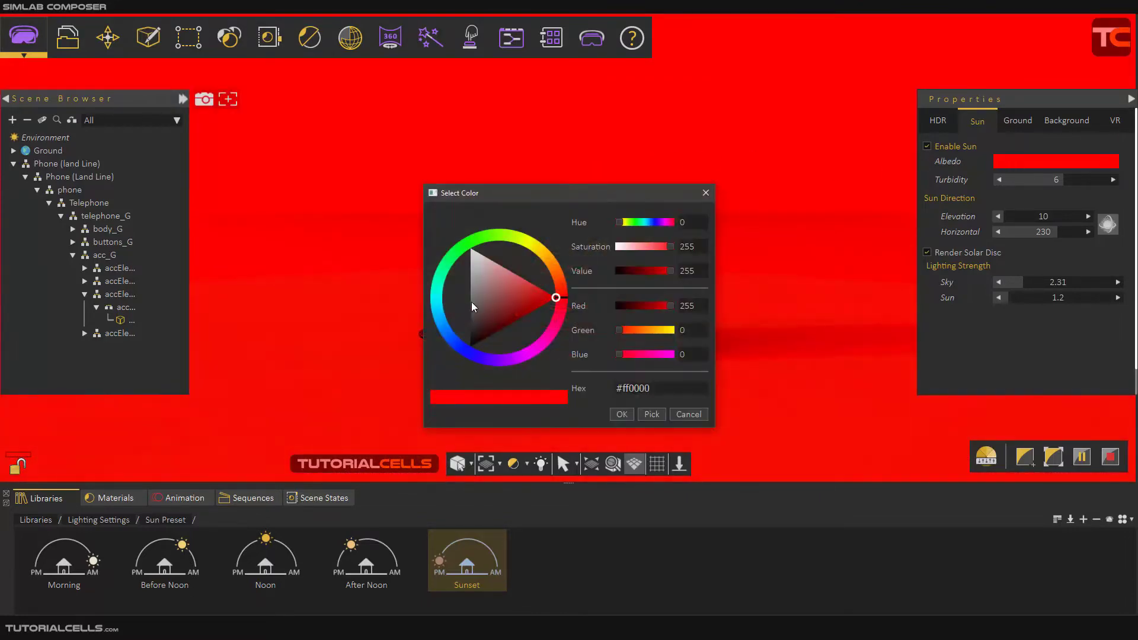
drag(474, 296, 463, 262)
click(621, 414)
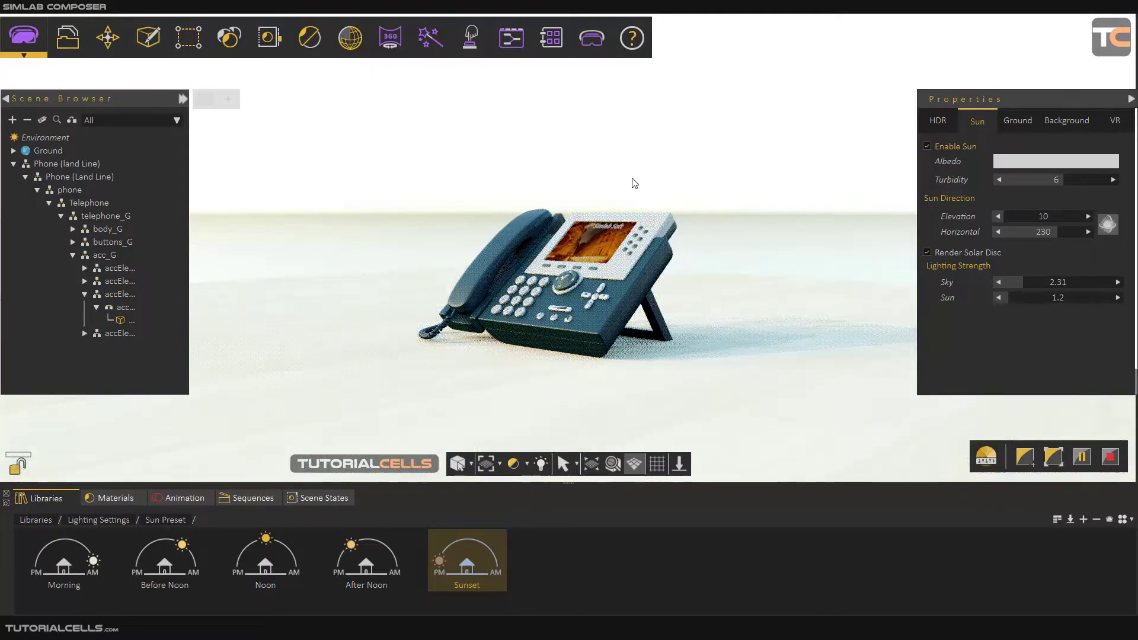
Change the sun's albedo color to near-black (#161616) and check the rendered phone from a higher angle
click(1007, 161)
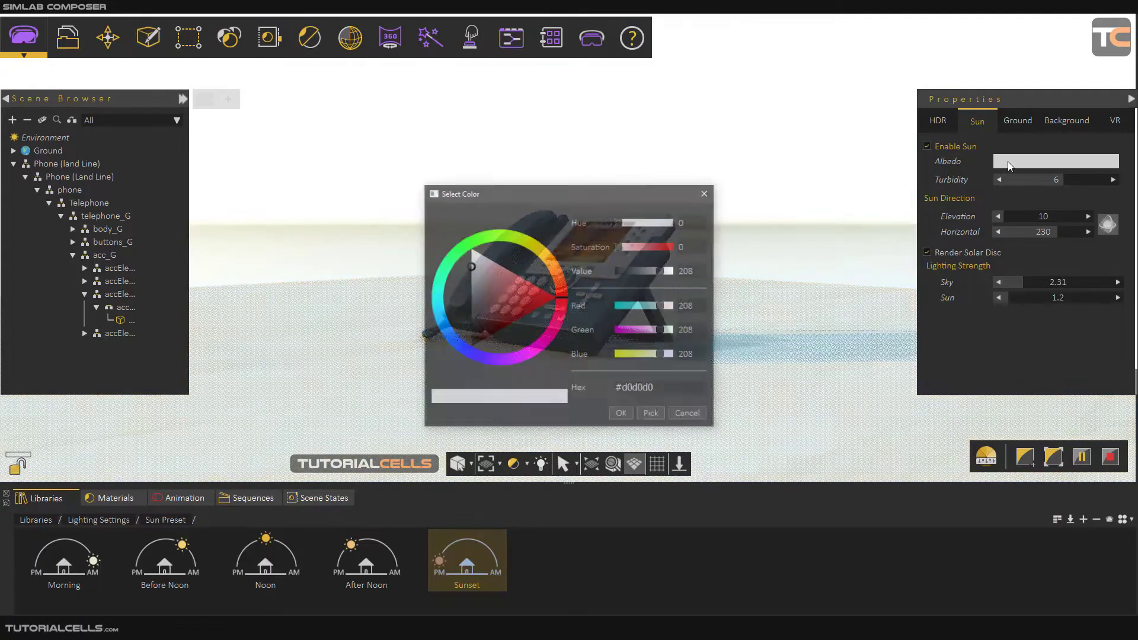
drag(471, 328, 466, 336)
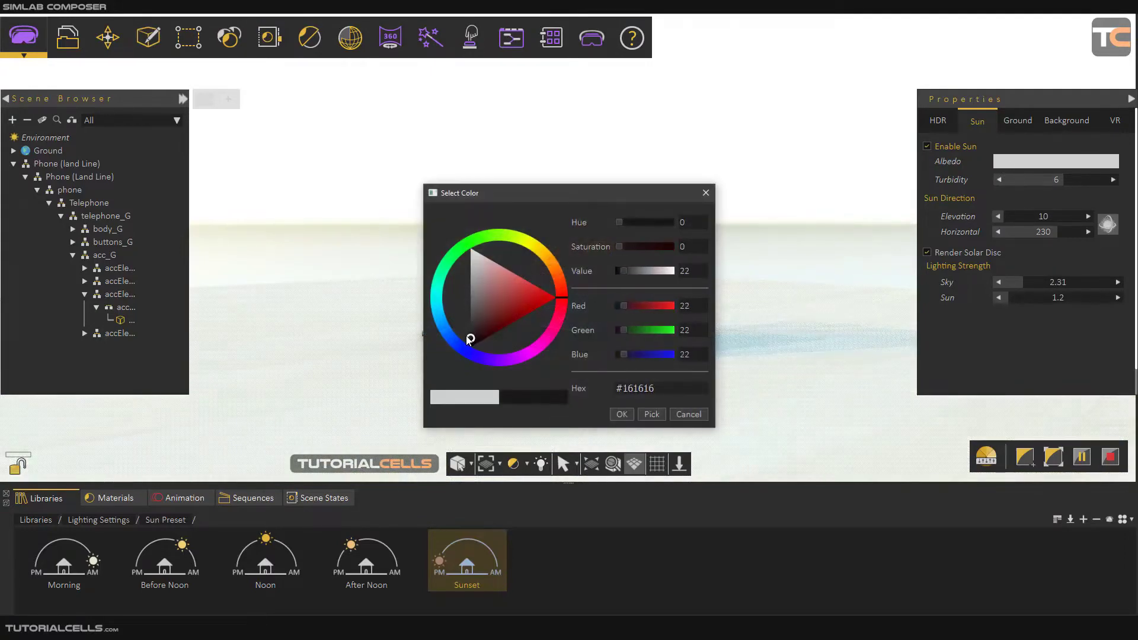
click(621, 414)
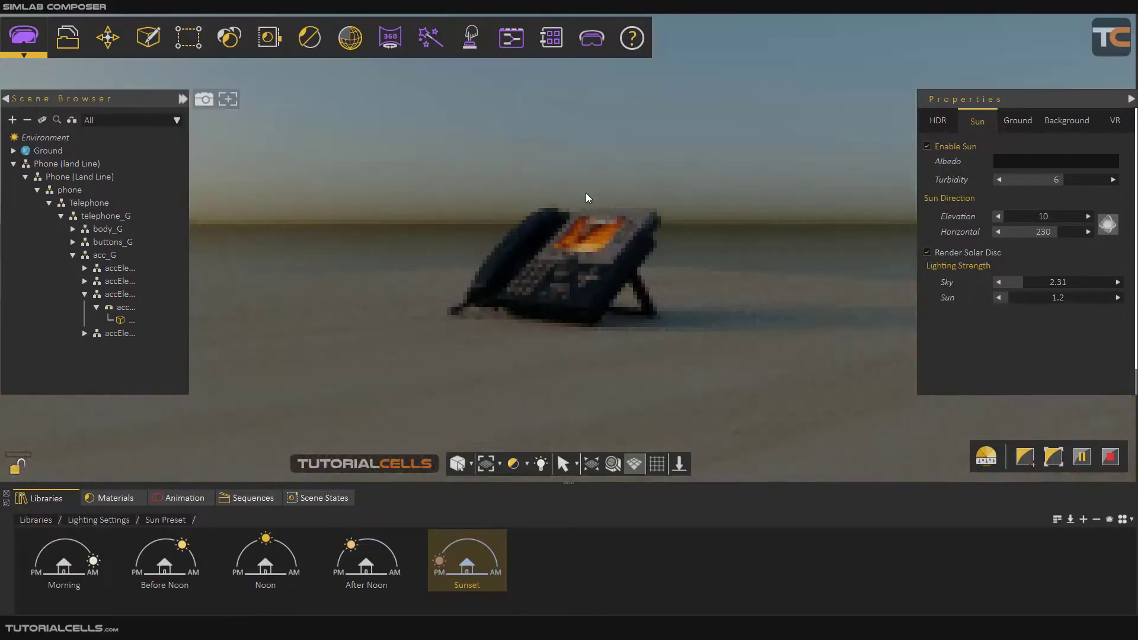
drag(584, 194, 782, 301)
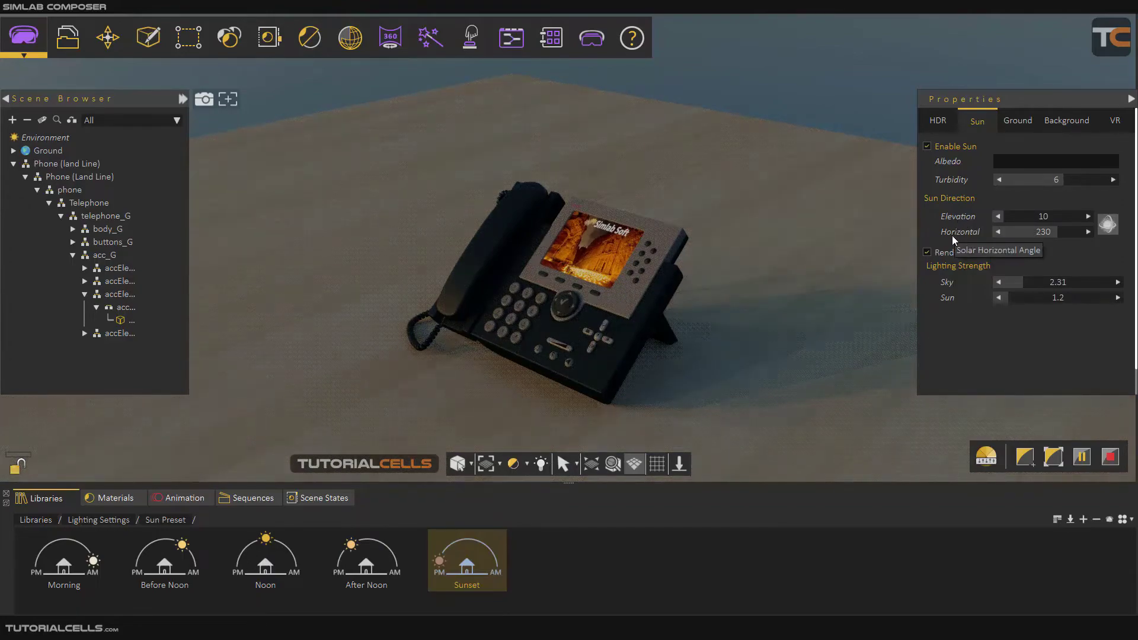
drag(714, 278, 620, 293)
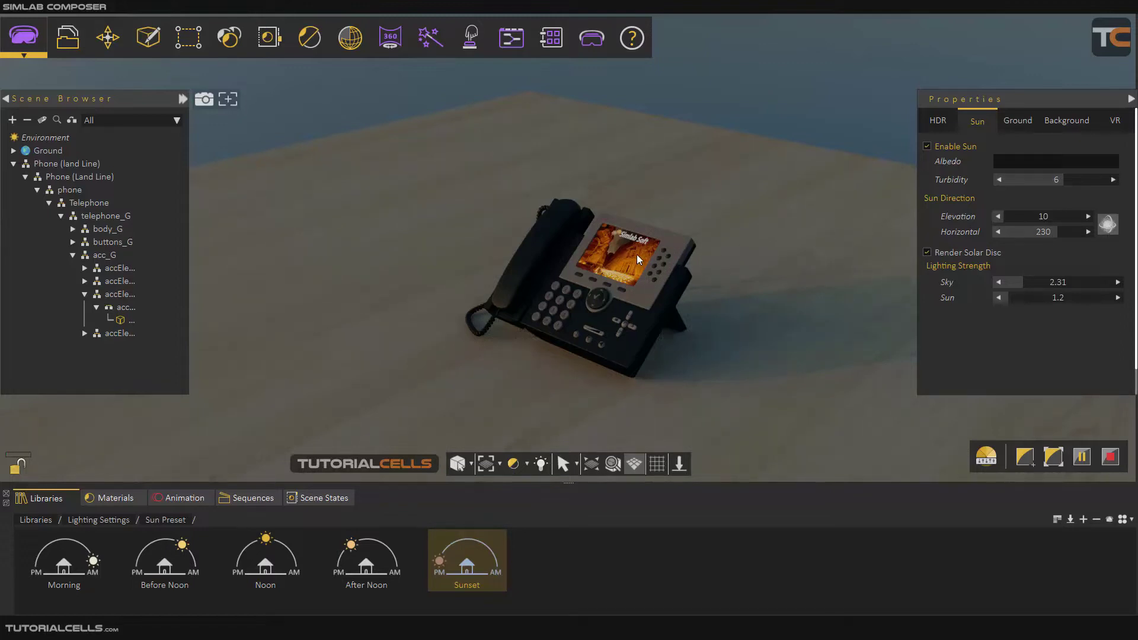
Stop the live rendering and reorient the sun with the Sun Direction manipulator to elevation 48 and horizontal angle 293
key(Escape)
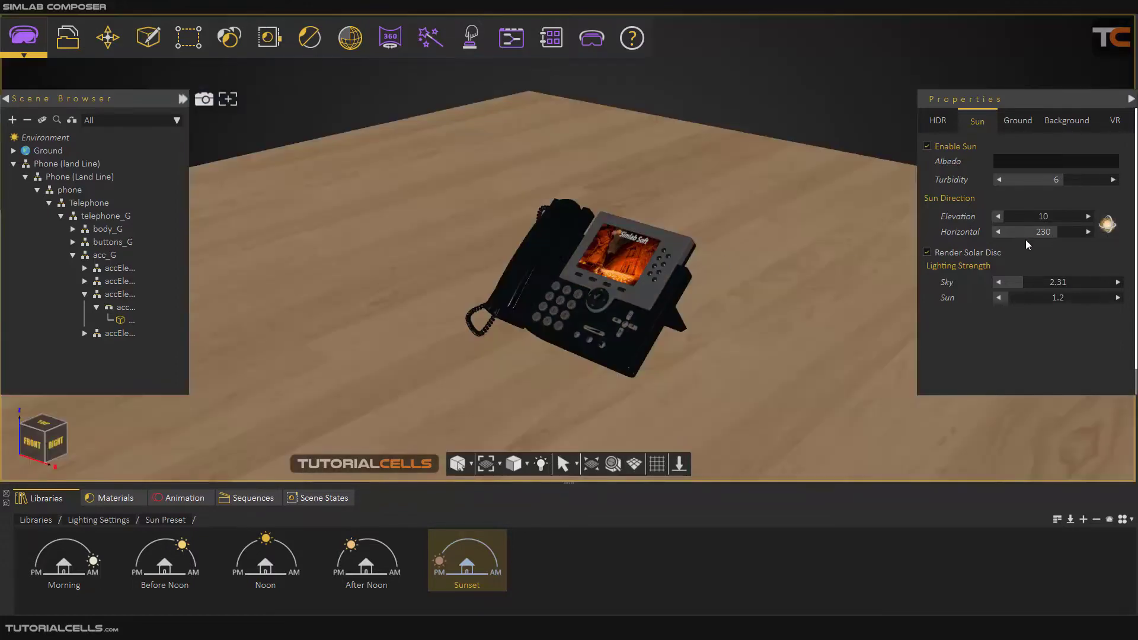
click(1107, 224)
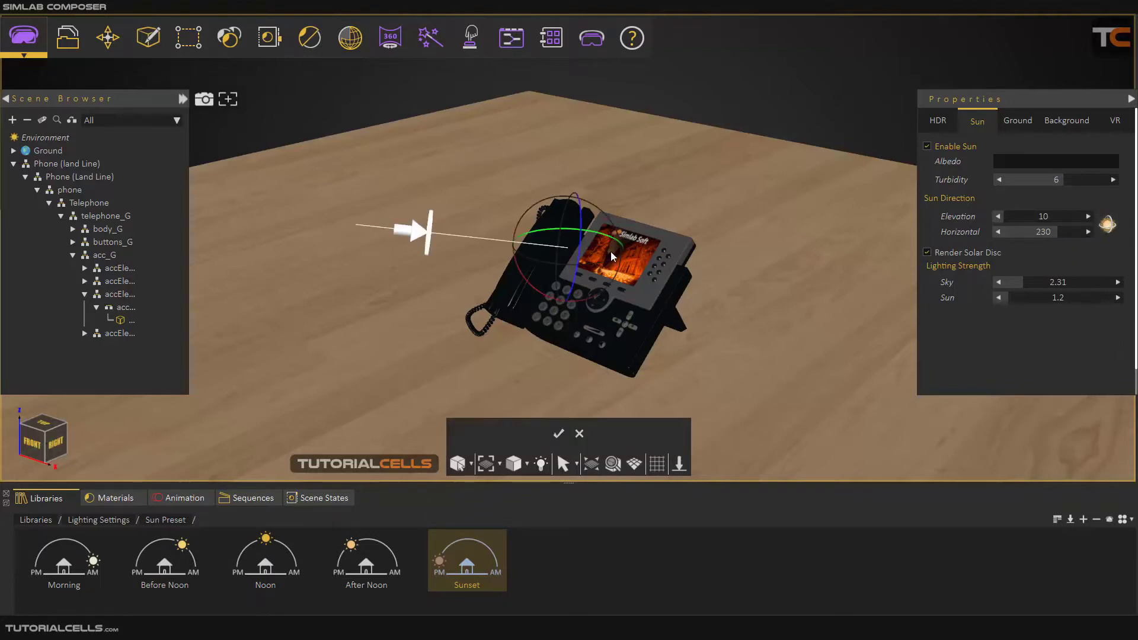
drag(567, 297, 575, 250)
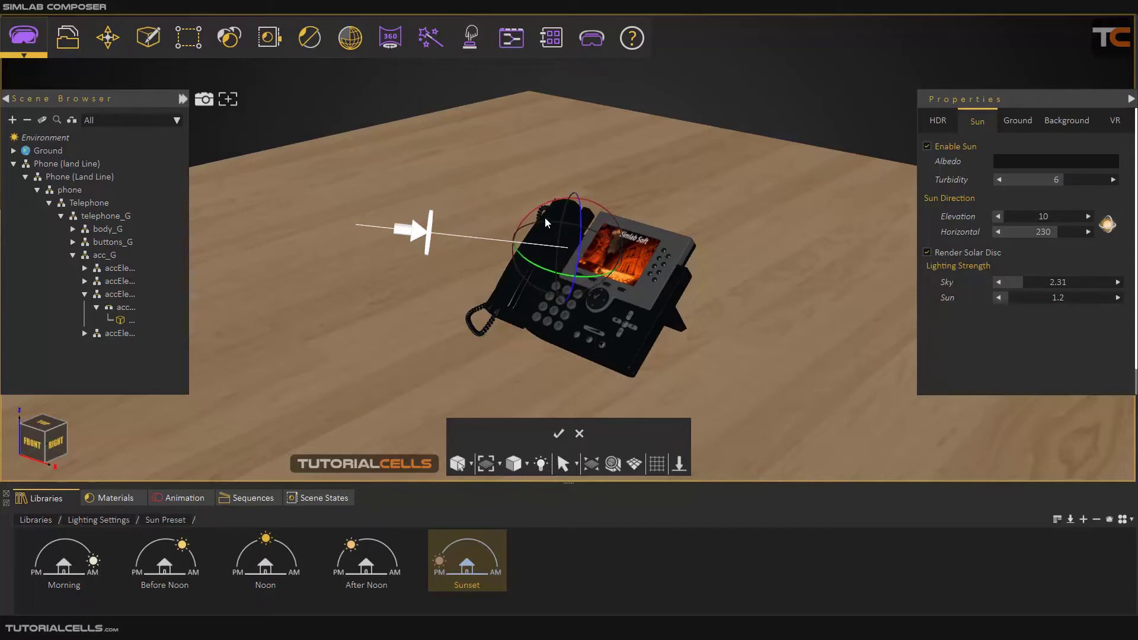
drag(534, 215, 596, 242)
drag(528, 230, 613, 294)
middle_drag(678, 309, 550, 277)
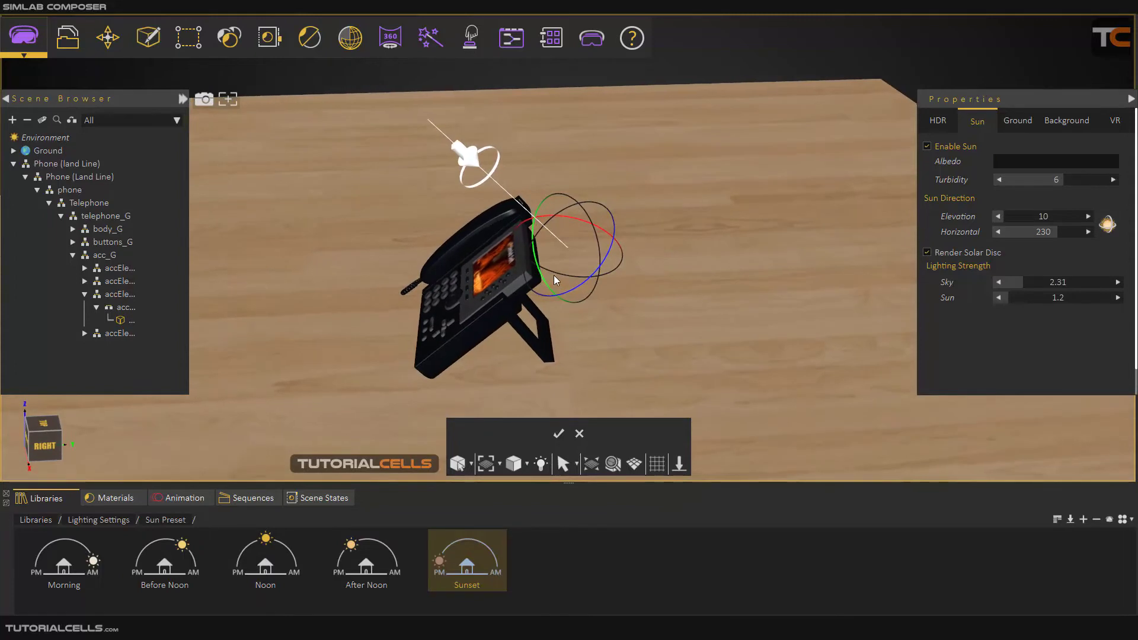
click(561, 433)
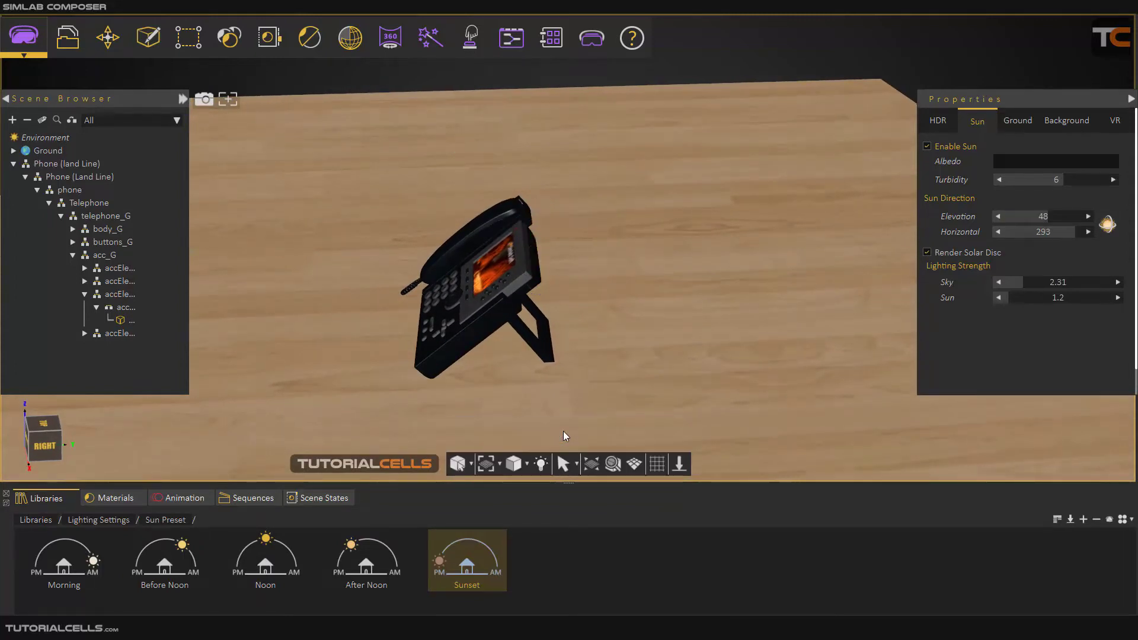
Restart the live rendered preview and set the sun's elevation to 42 and horizontal angle to 174
middle_drag(592, 368, 648, 360)
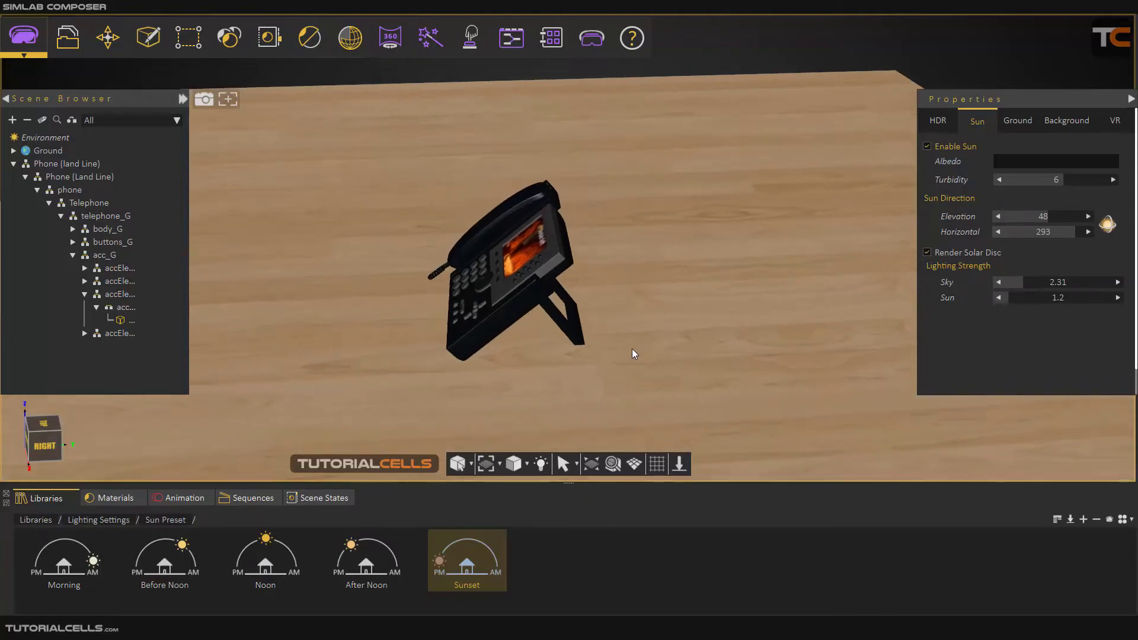
click(309, 38)
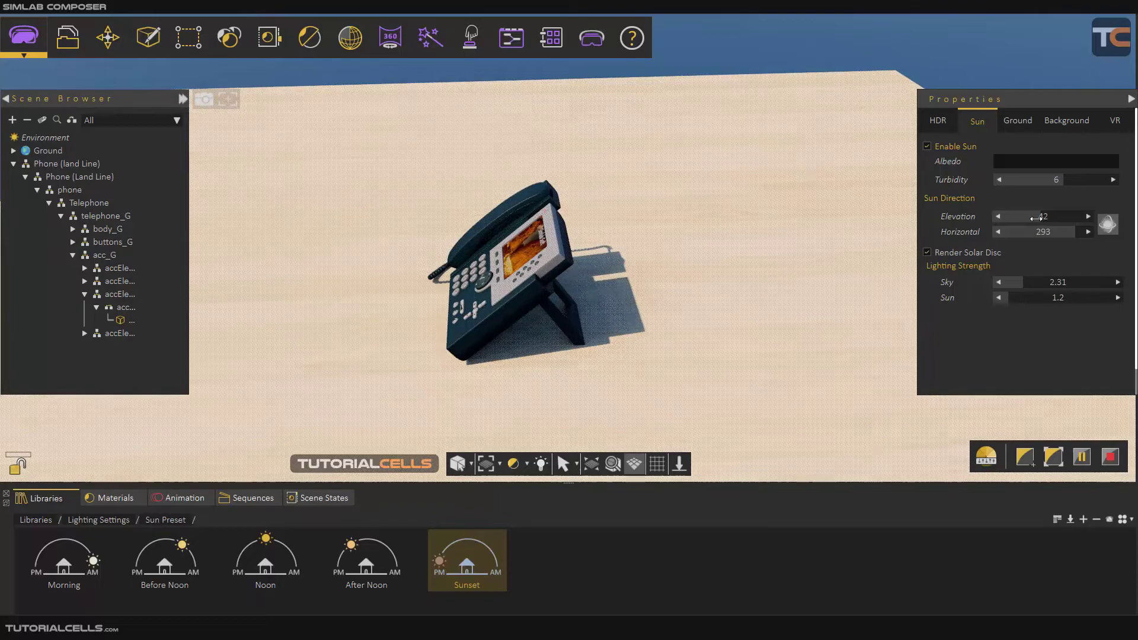
drag(1041, 231, 1032, 233)
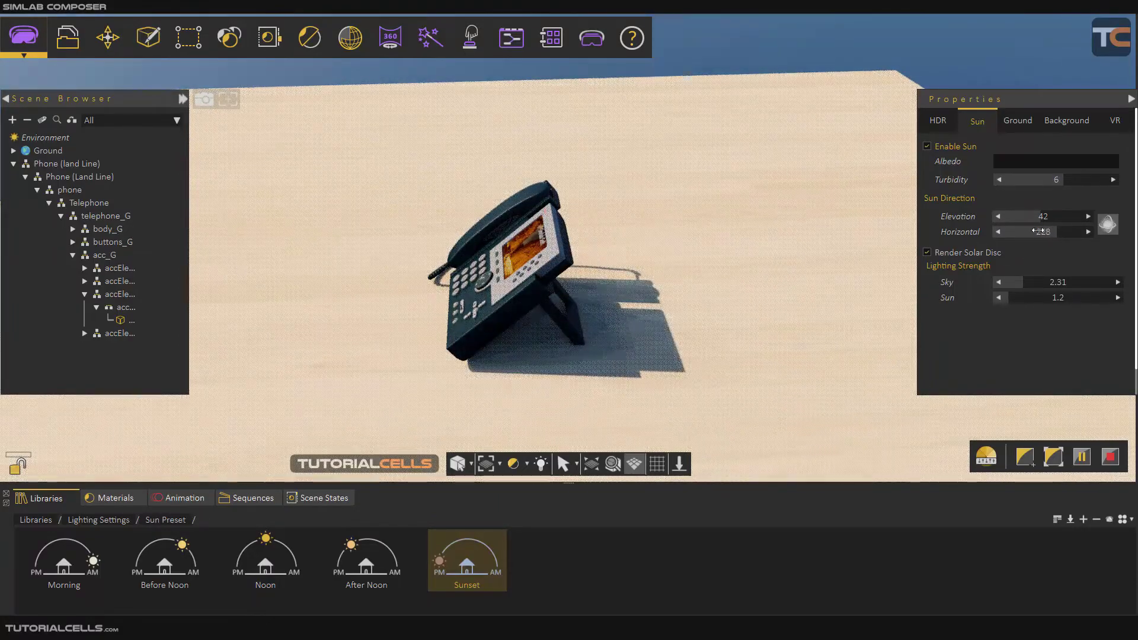
drag(1038, 232, 1027, 232)
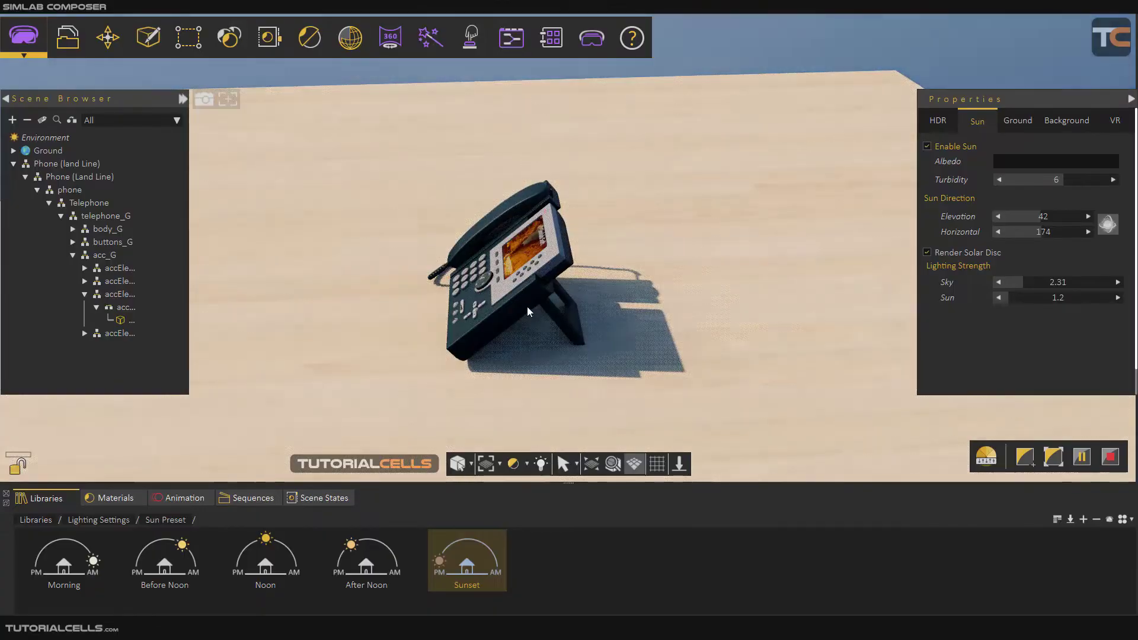
Inspect the phone up close from its front side and stop the live rendering
mouse_move(533, 297)
mouse_down()
mouse_move(482, 301)
mouse_move(554, 314)
mouse_move(539, 330)
mouse_move(613, 296)
mouse_up()
scroll(511, 323, up, 3)
key(Escape)
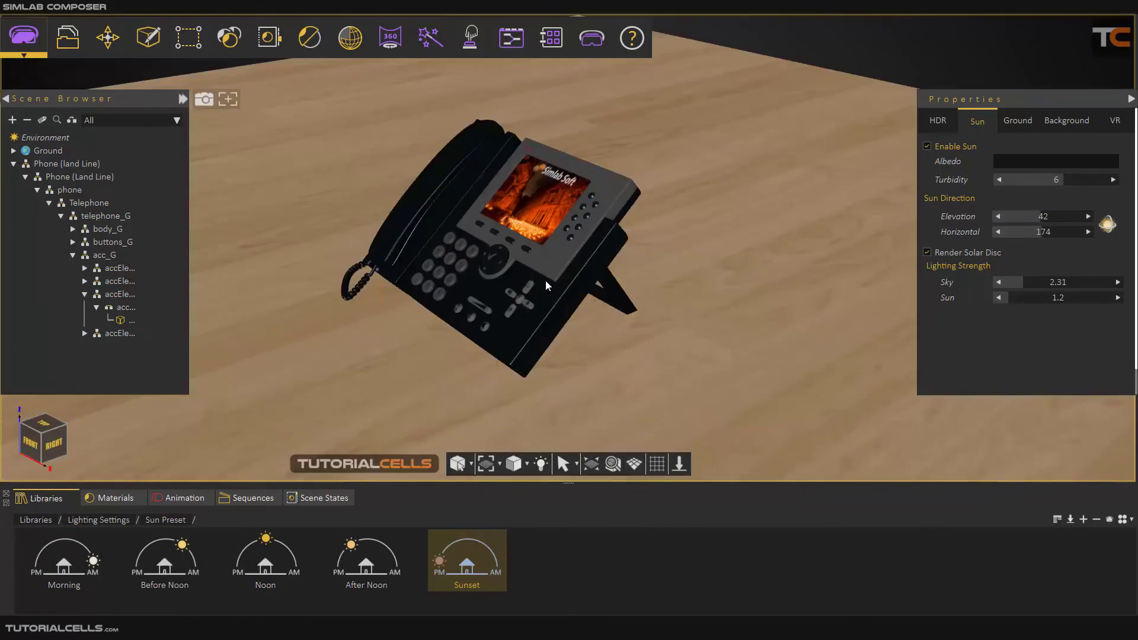
drag(545, 281, 666, 296)
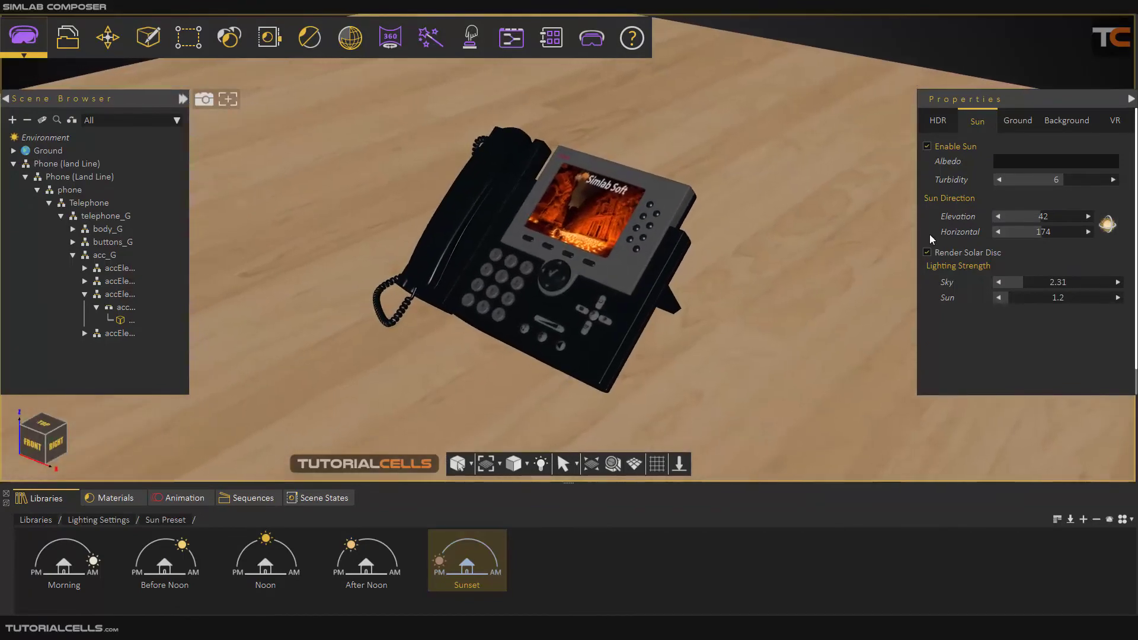